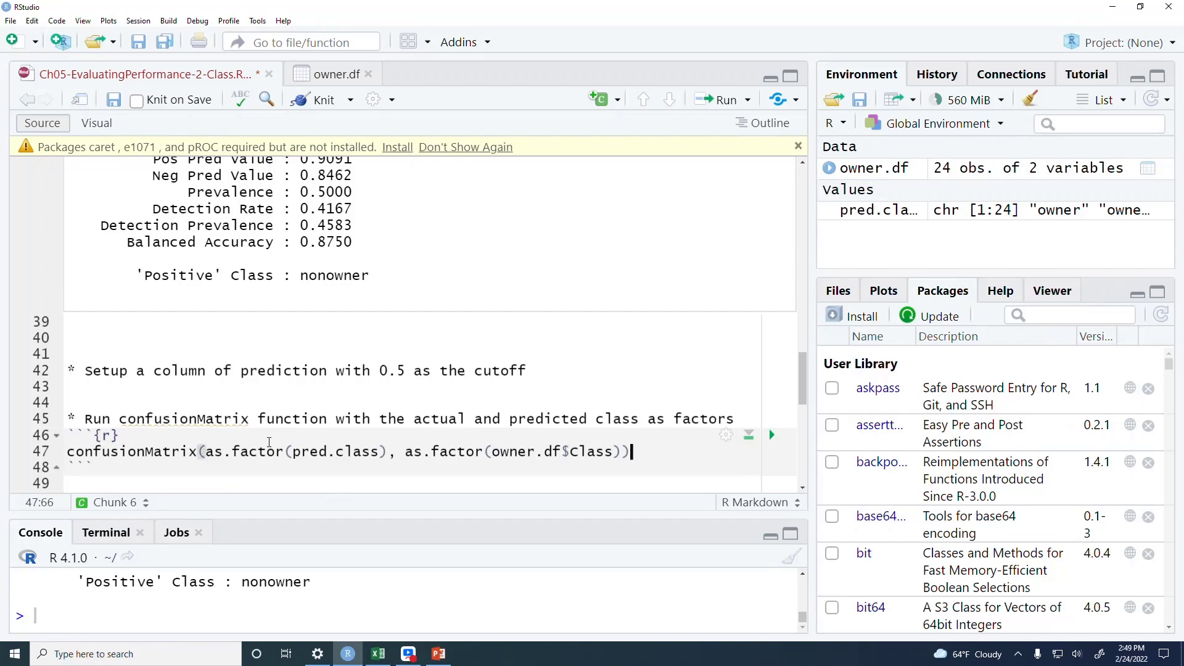
Add the argument positive = "owner" to the confusionMatrix call in the last chunk, run it and review the output statistics.
{"action": "type", "text": ", positi"}
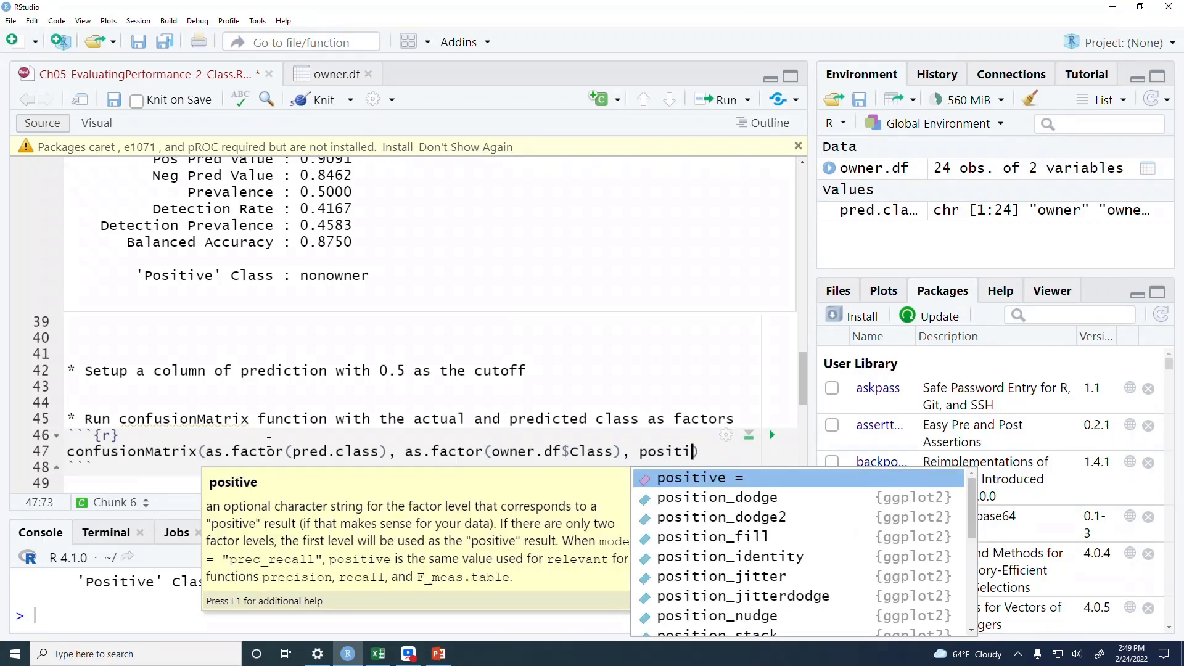
{"action": "key", "text": "Return"}
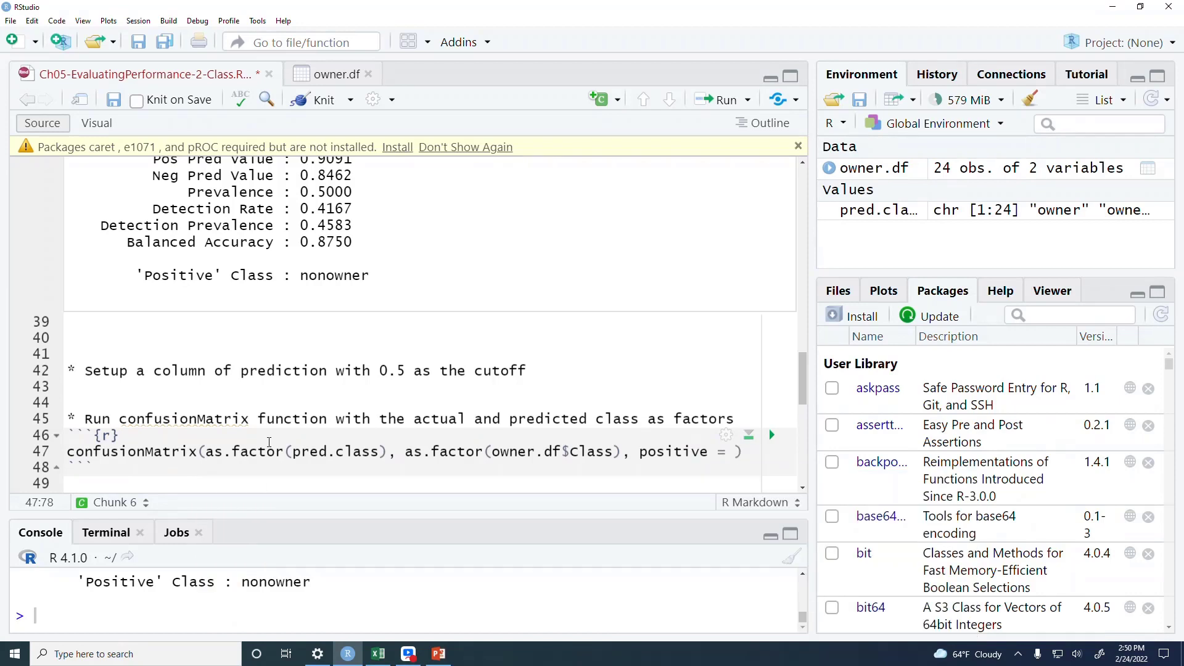
{"action": "type", "text": "\"owner"}
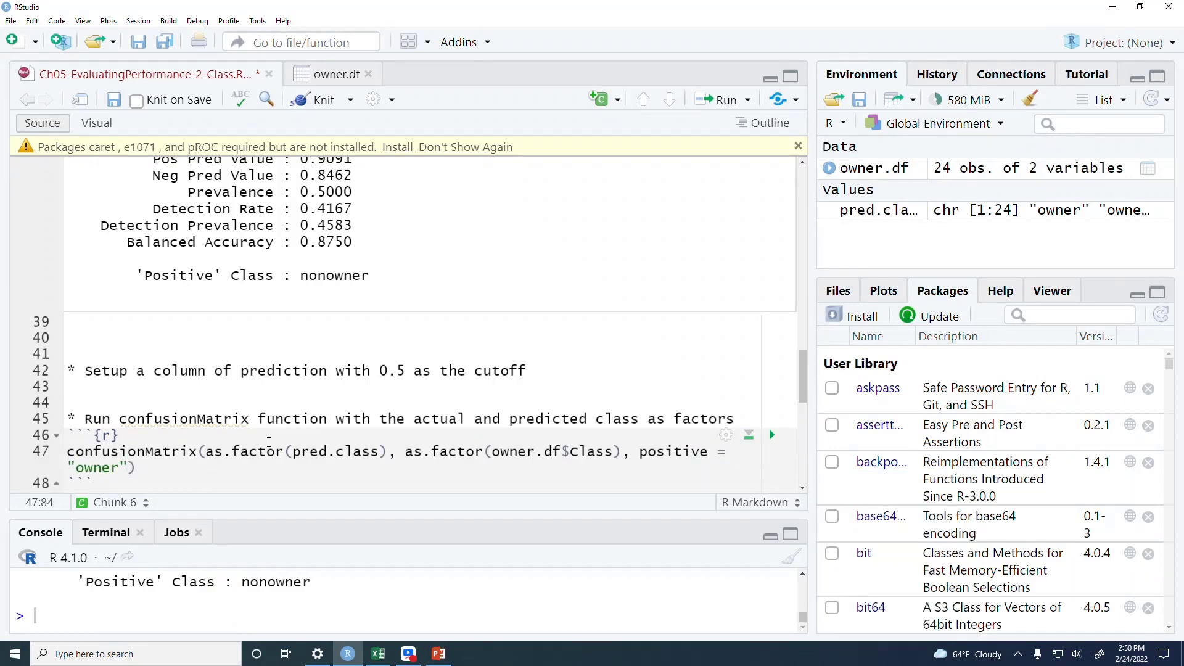
{"action": "key", "text": "ctrl+Return"}
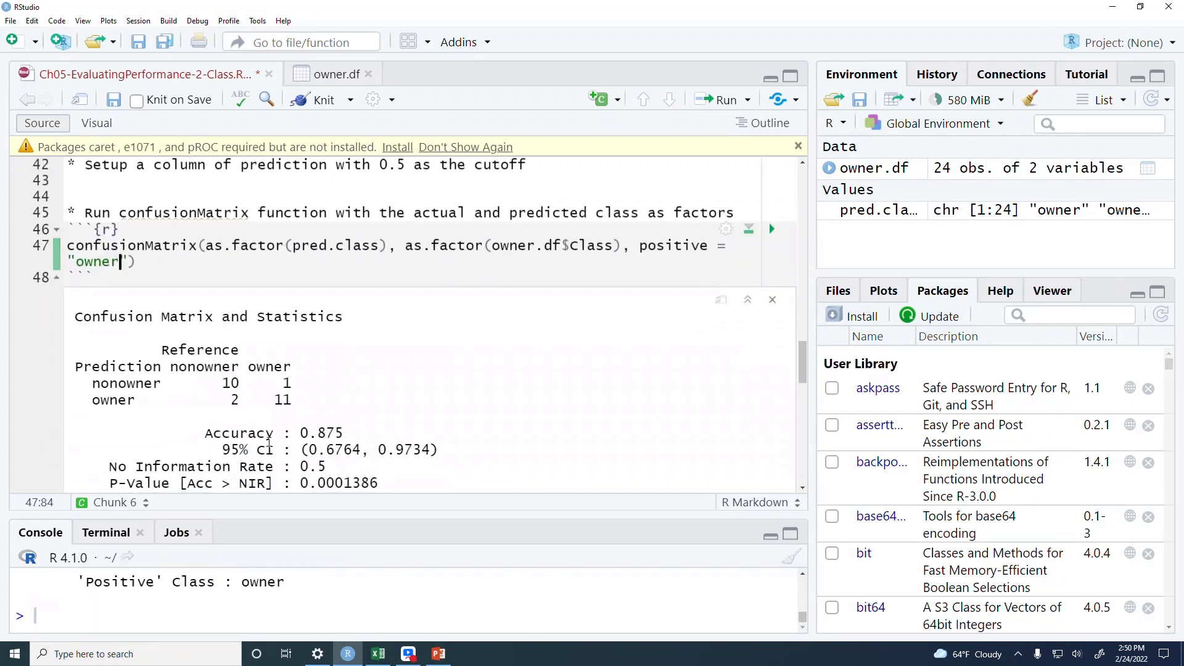
{"action": "scroll", "coordinate": [339, 461], "scroll_direction": "down", "scroll_amount": 3}
{"action": "scroll", "coordinate": [340, 461], "scroll_direction": "down", "scroll_amount": 3}
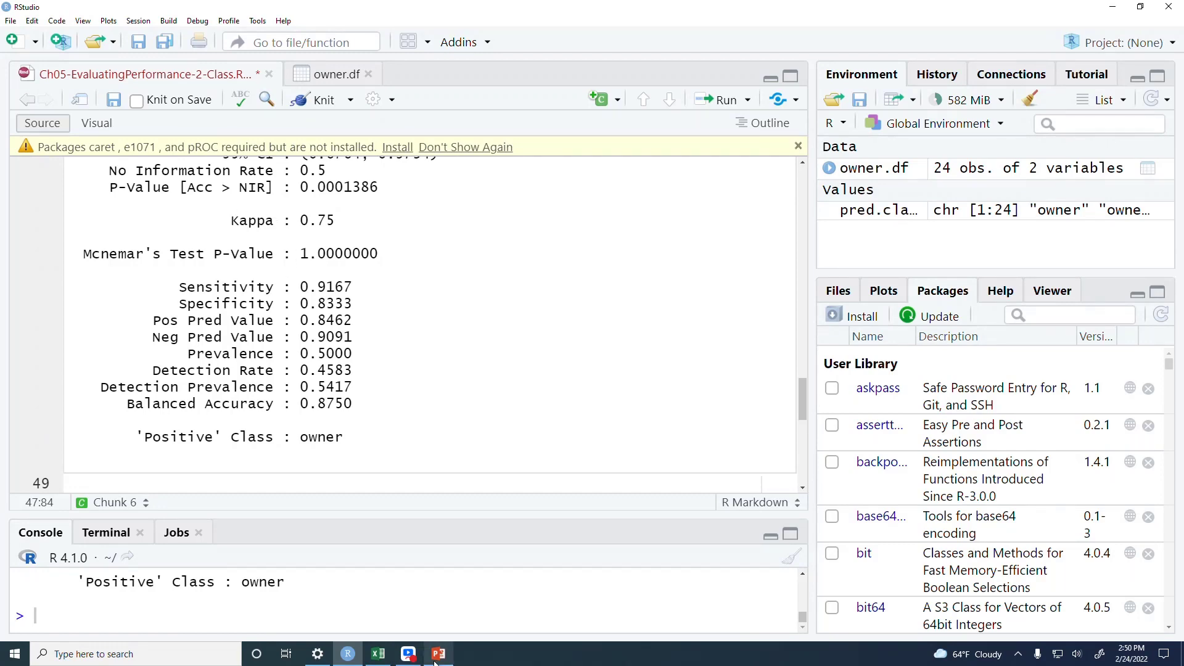
Switch to the CH05-Evaluate-Class.xlsx workbook in Excel, enlarge Sheet3 to 140% and close the Format Shape pane.
{"action": "left_click", "coordinate": [378, 655]}
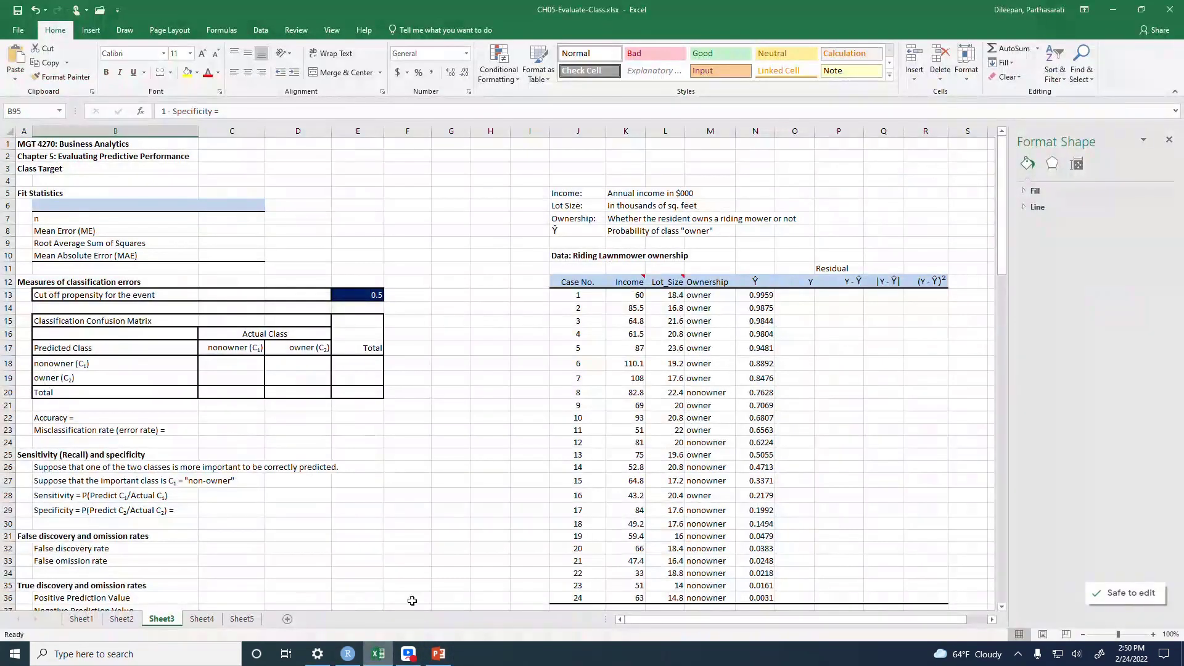
{"action": "left_click", "coordinate": [344, 467]}
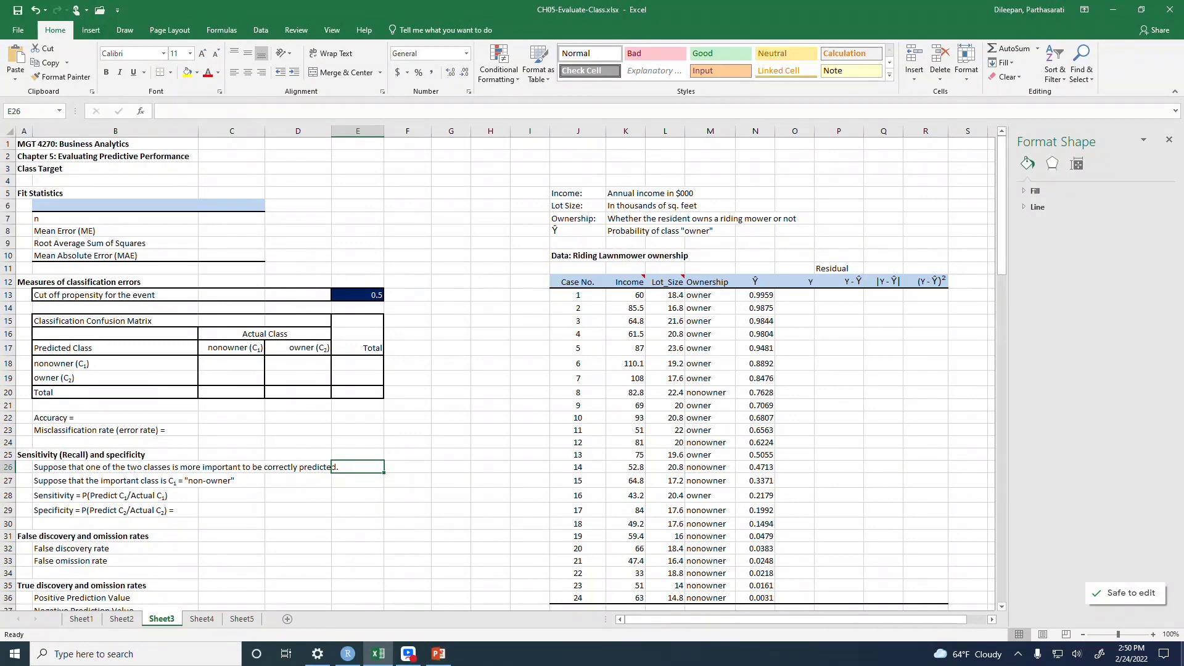
{"action": "left_click", "coordinate": [1153, 634]}
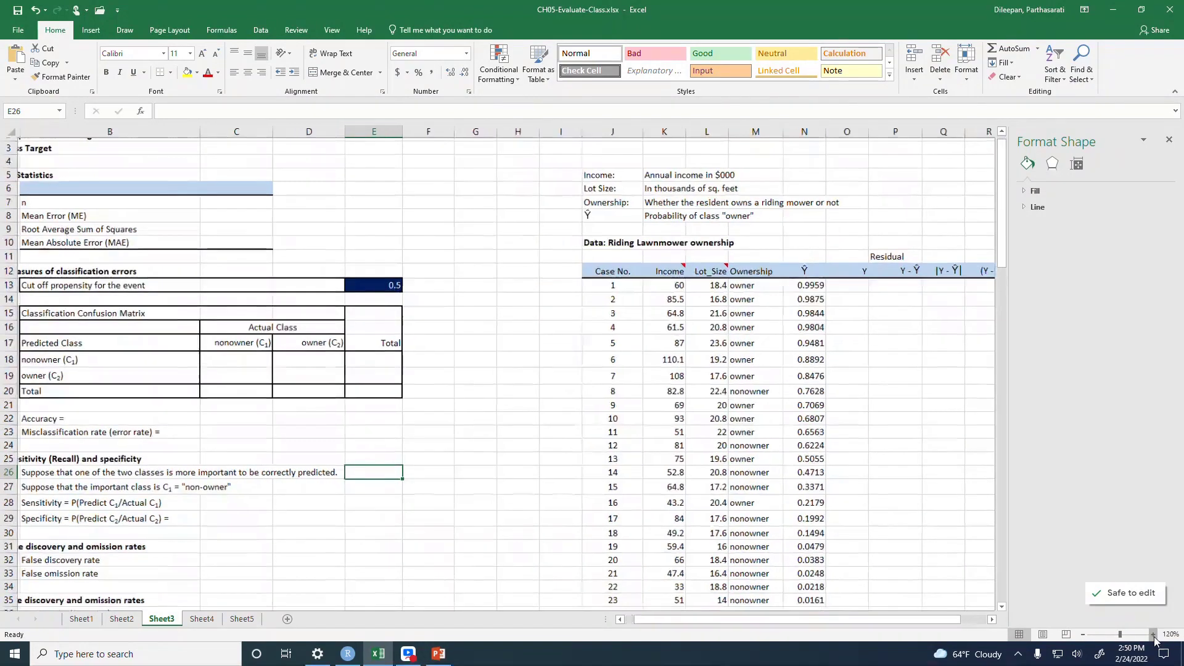
{"action": "left_click", "coordinate": [1153, 635]}
{"action": "left_click", "coordinate": [1153, 635]}
{"action": "left_click", "coordinate": [1154, 635]}
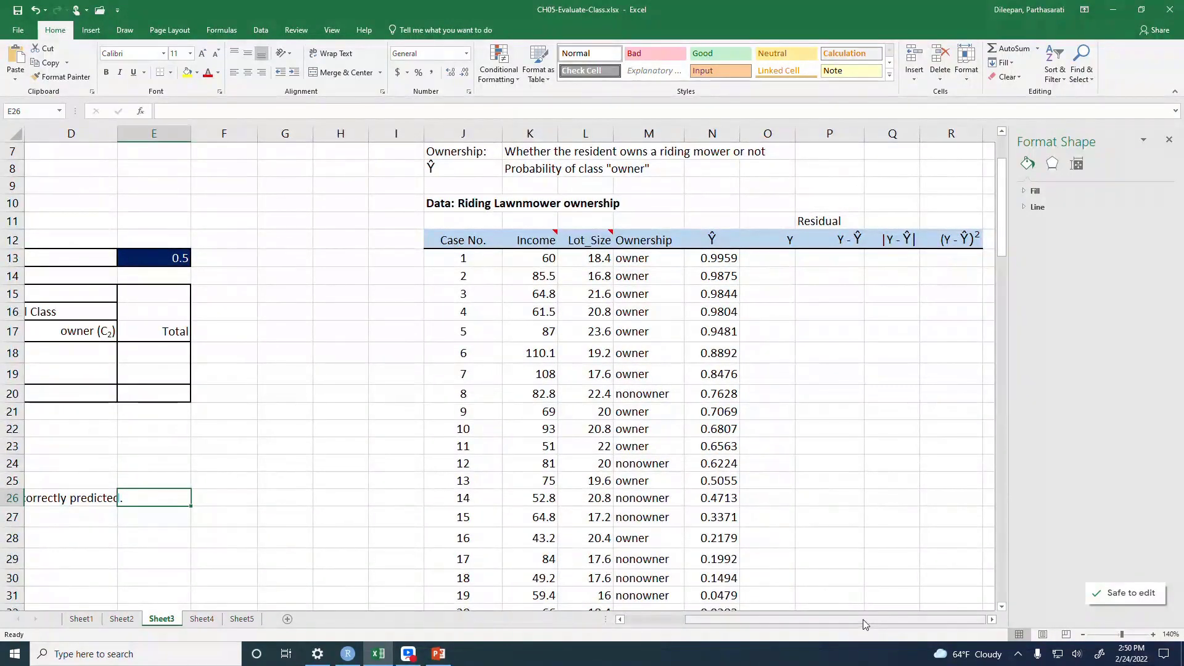
{"action": "left_click_drag", "start_coordinate": [864, 619], "coordinate": [620, 546]}
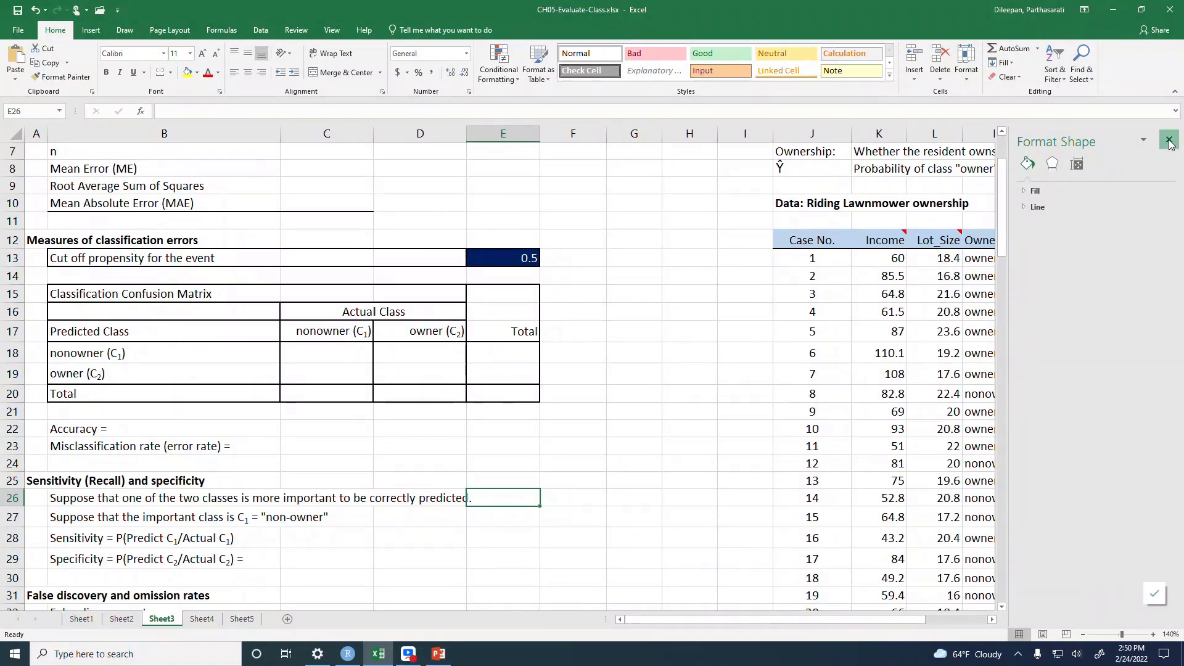
{"action": "left_click", "coordinate": [1169, 139]}
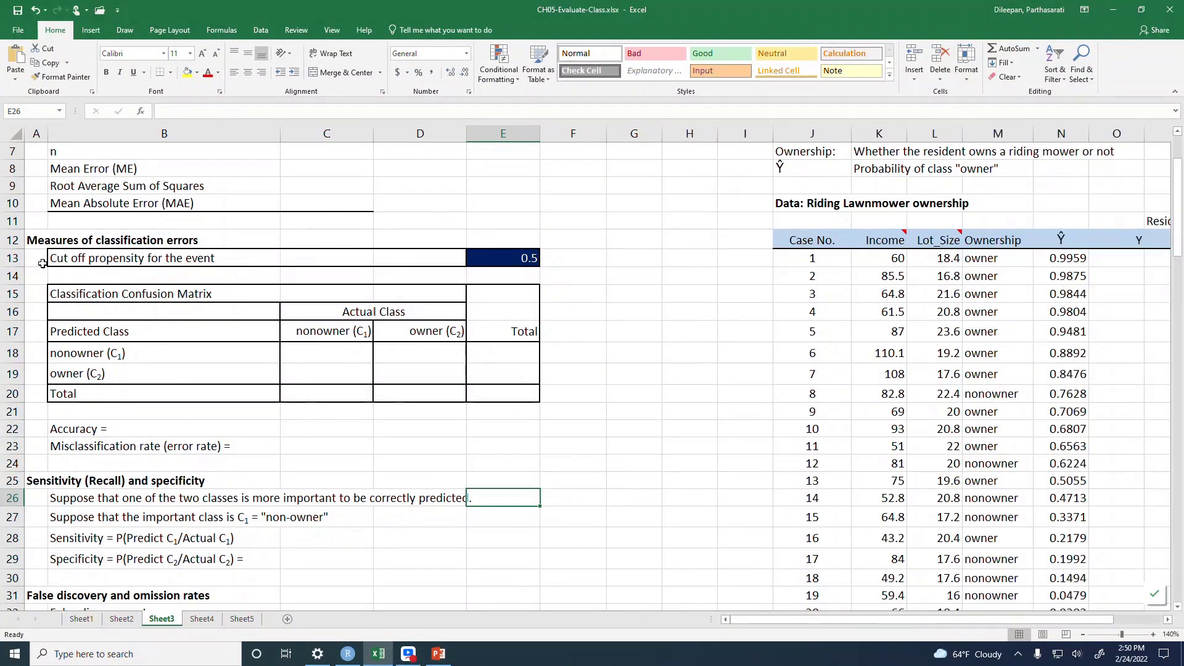
Enter a COUNT of the case numbers J13:J36 in E20 as the grand total of the confusion matrix.
{"action": "left_click", "coordinate": [513, 258]}
{"action": "scroll", "coordinate": [733, 323], "scroll_direction": "up", "scroll_amount": 2}
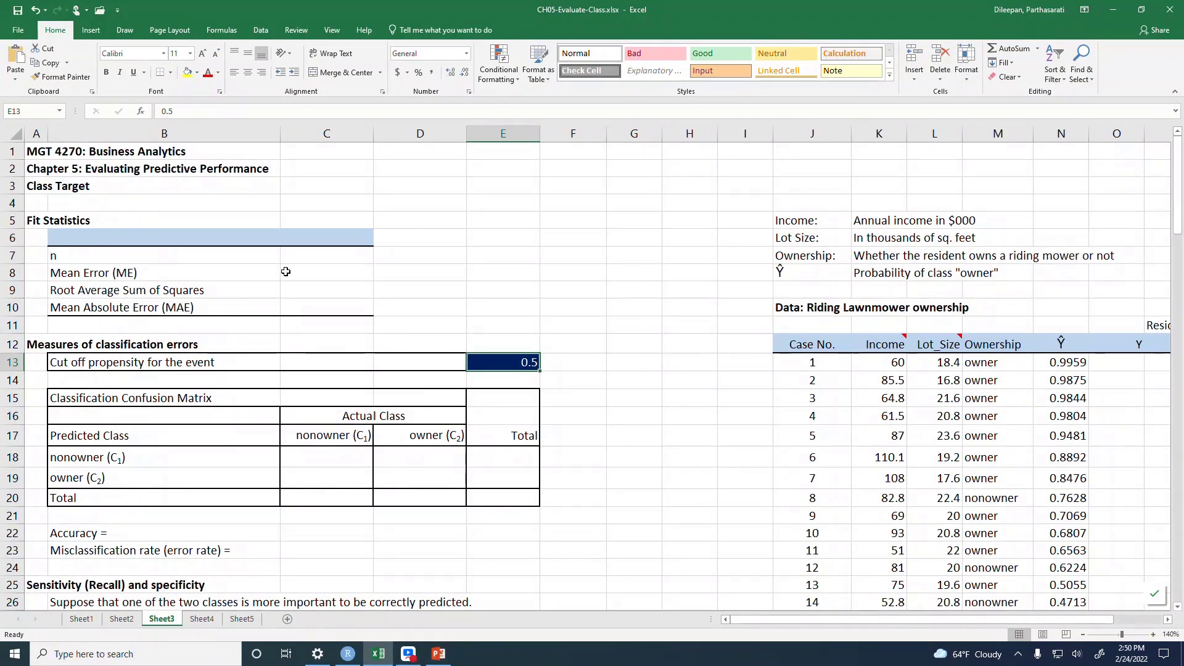
{"action": "scroll", "coordinate": [701, 373], "scroll_direction": "down", "scroll_amount": 2}
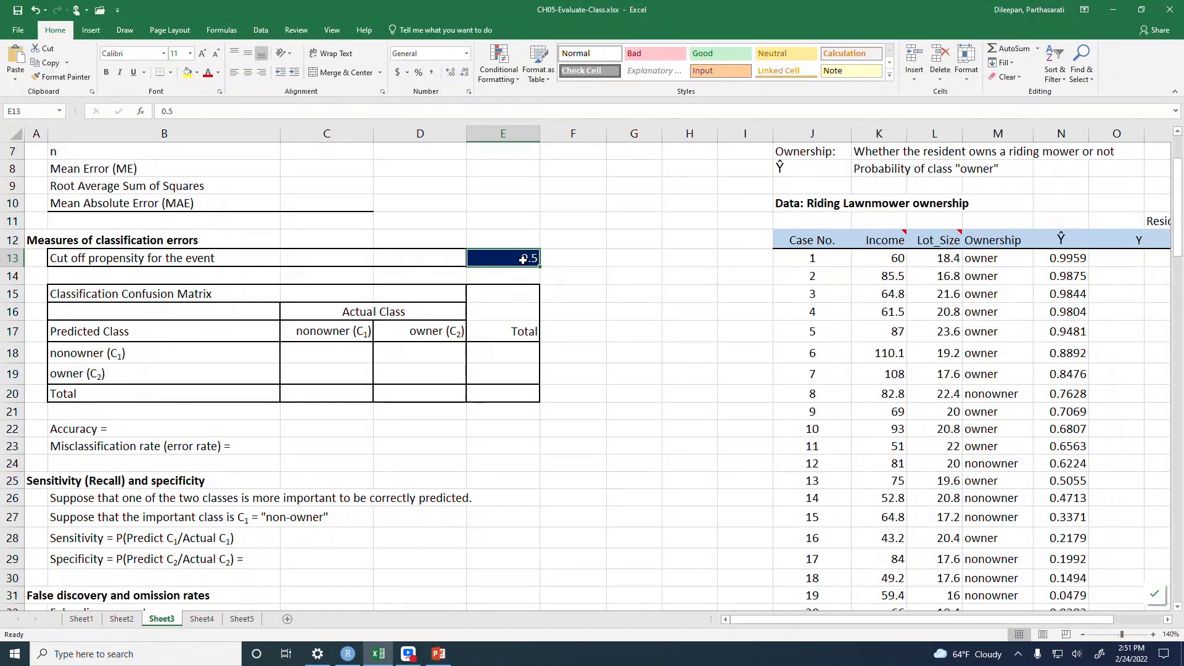
{"action": "left_click", "coordinate": [489, 394]}
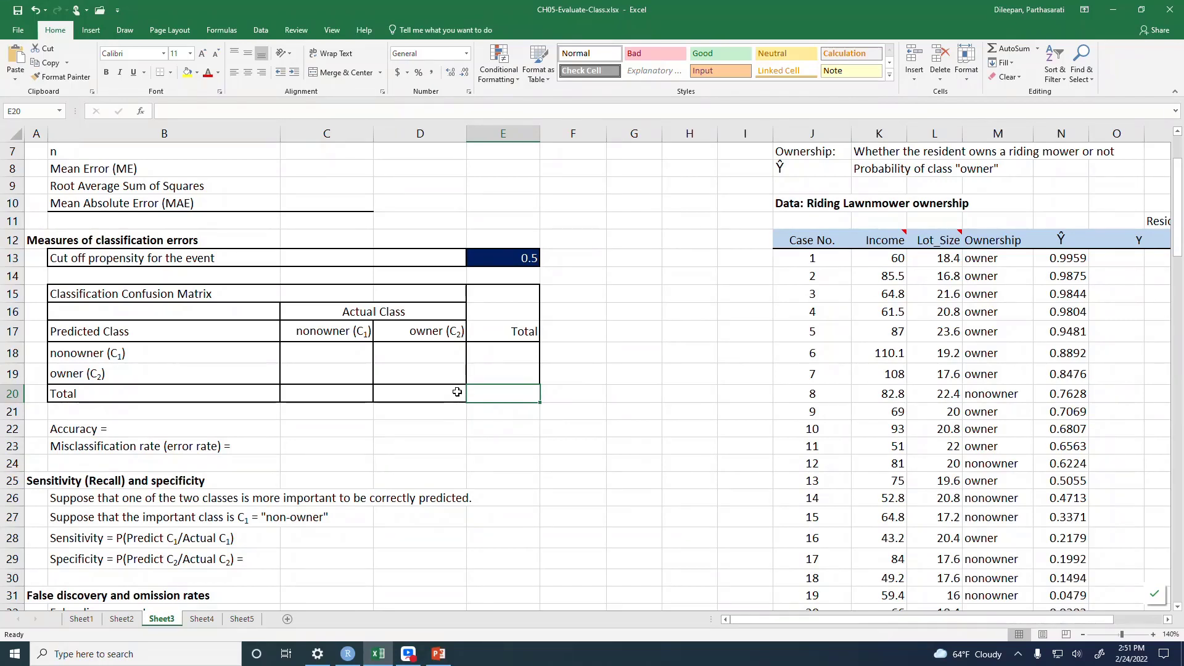
{"action": "type", "text": "=count"}
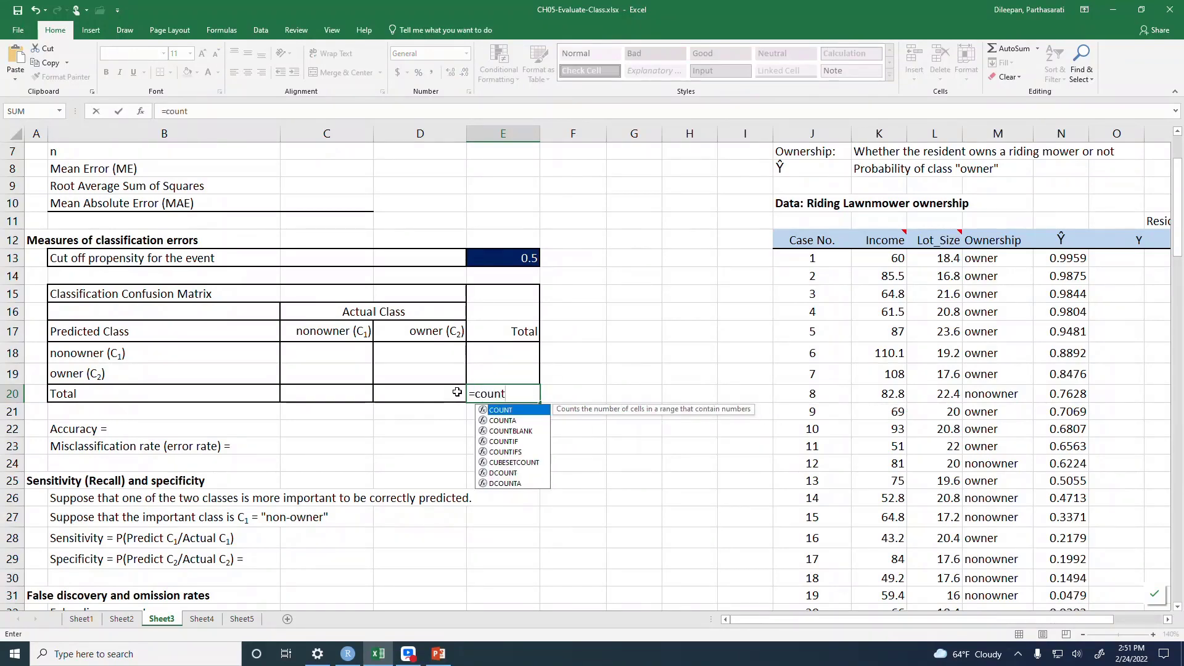
{"action": "type", "text": "("}
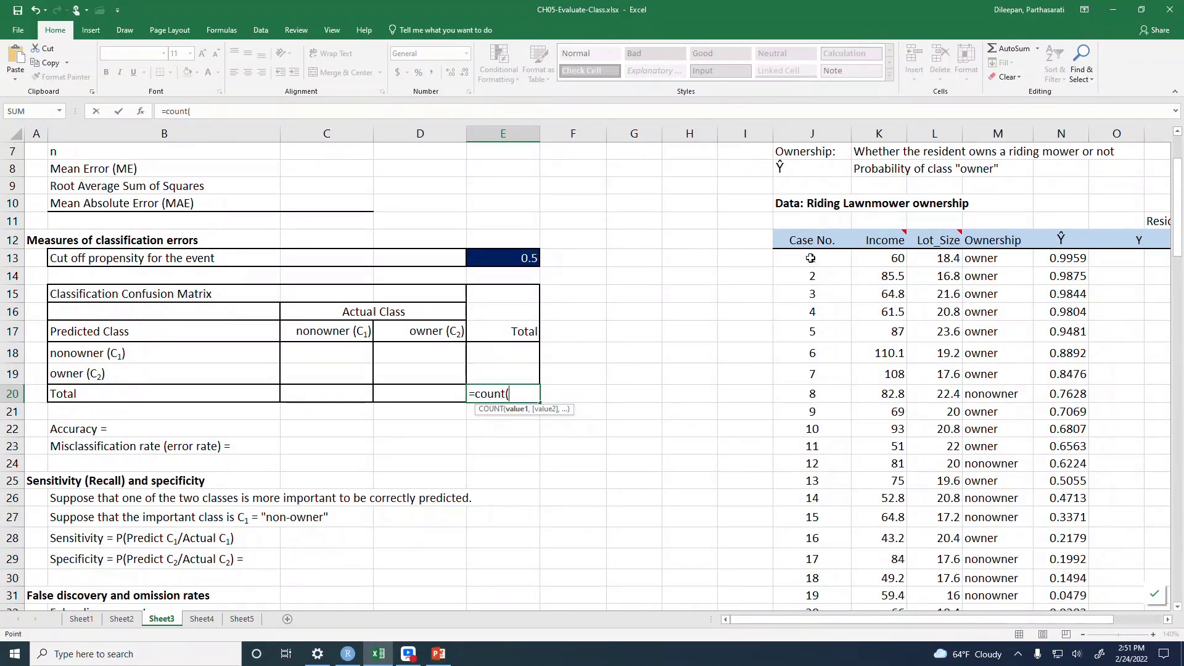
{"action": "left_click", "coordinate": [812, 256]}
{"action": "key", "text": "ctrl+shift+Down"}
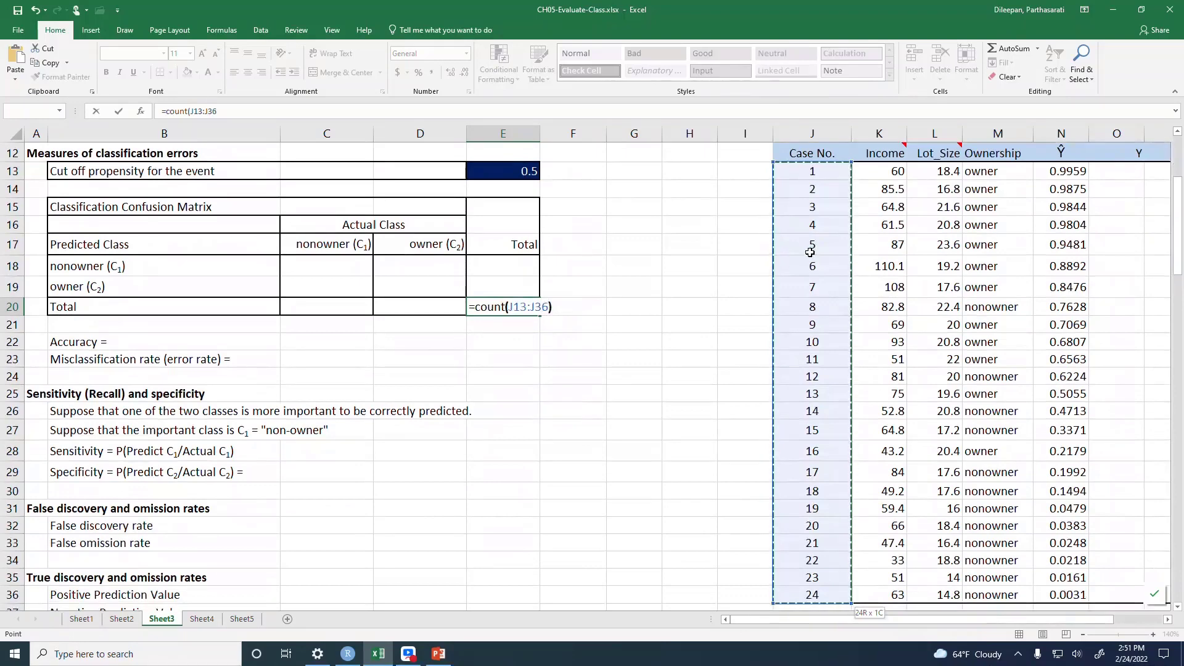
{"action": "key", "text": "Return"}
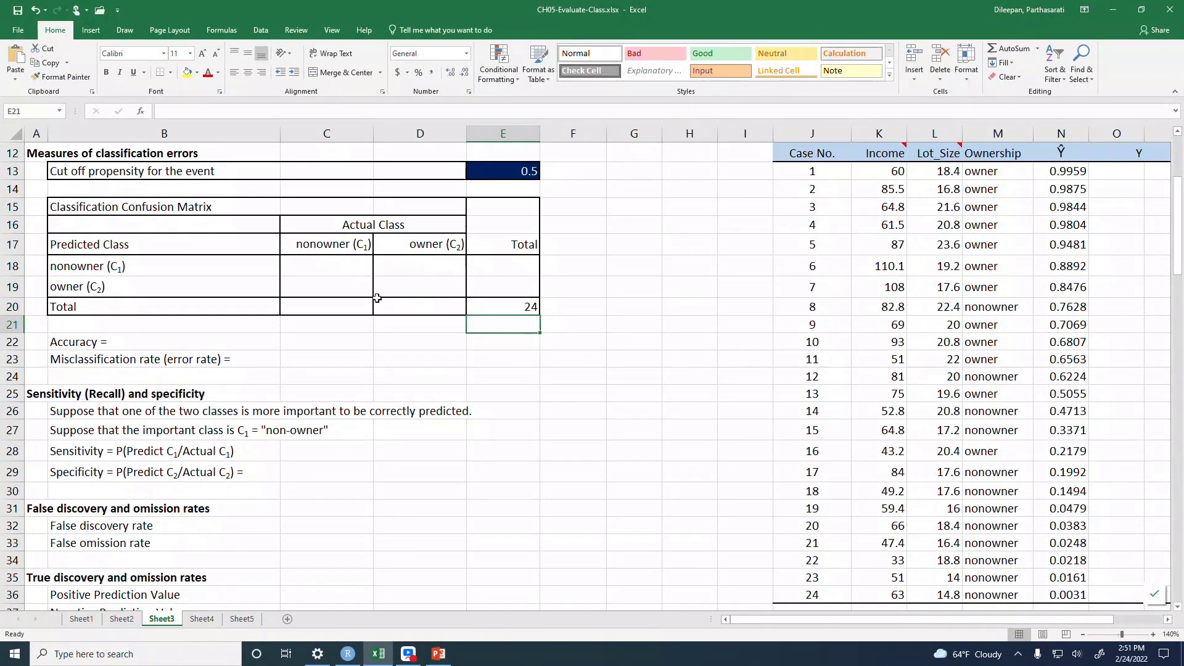
{"action": "left_click", "coordinate": [421, 289]}
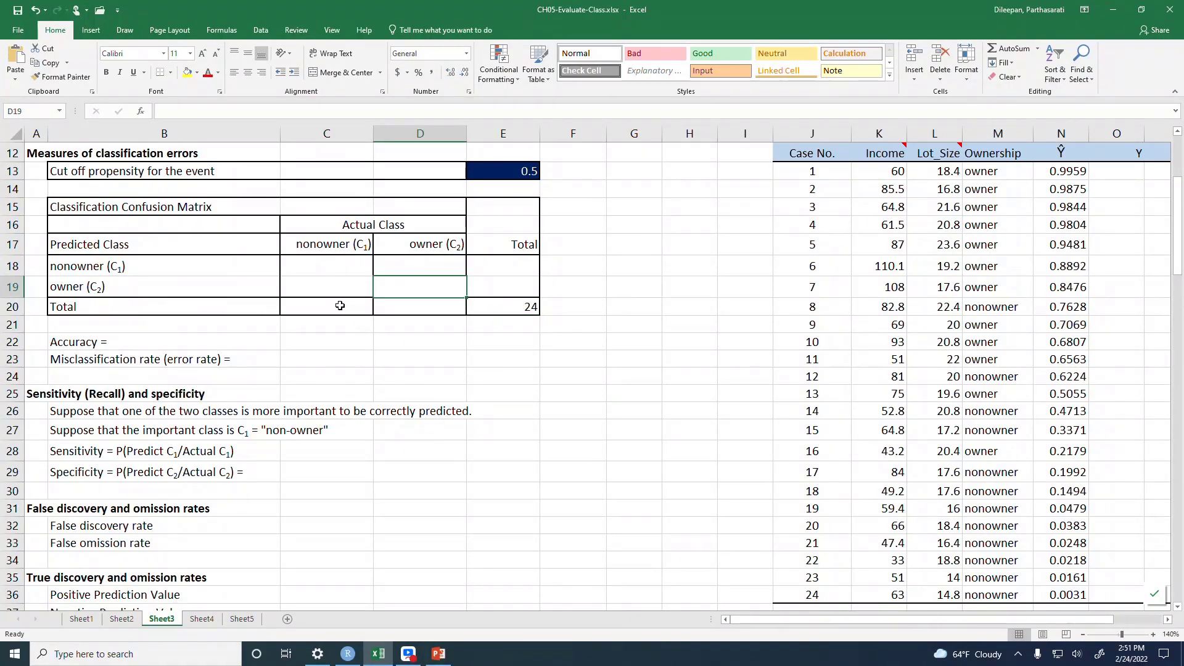
{"action": "type", "text": "=count"}
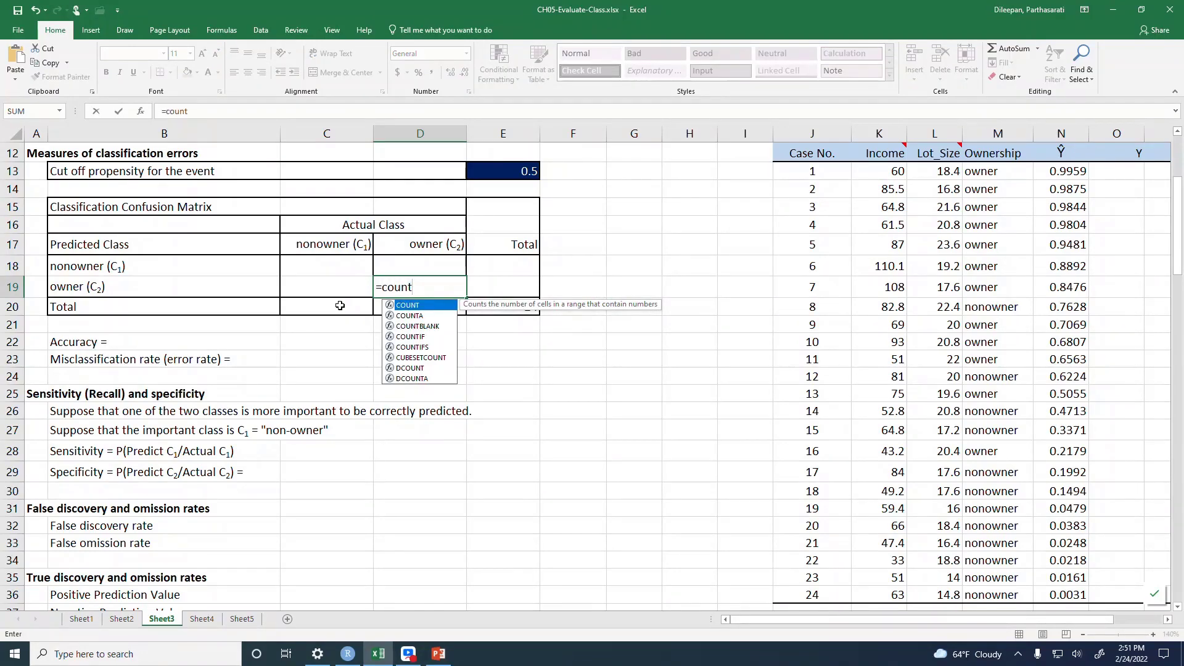
{"action": "key", "text": "Escape"}
{"action": "key", "text": "Tab"}
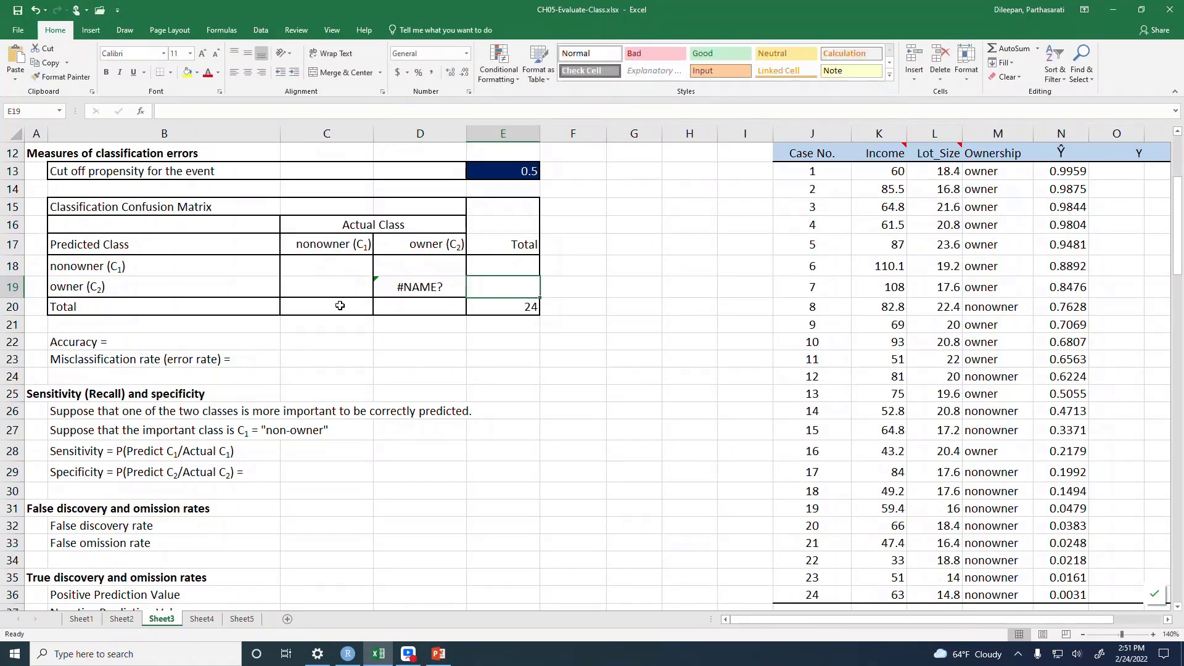
{"action": "key", "text": "Left"}
{"action": "key", "text": "Delete"}
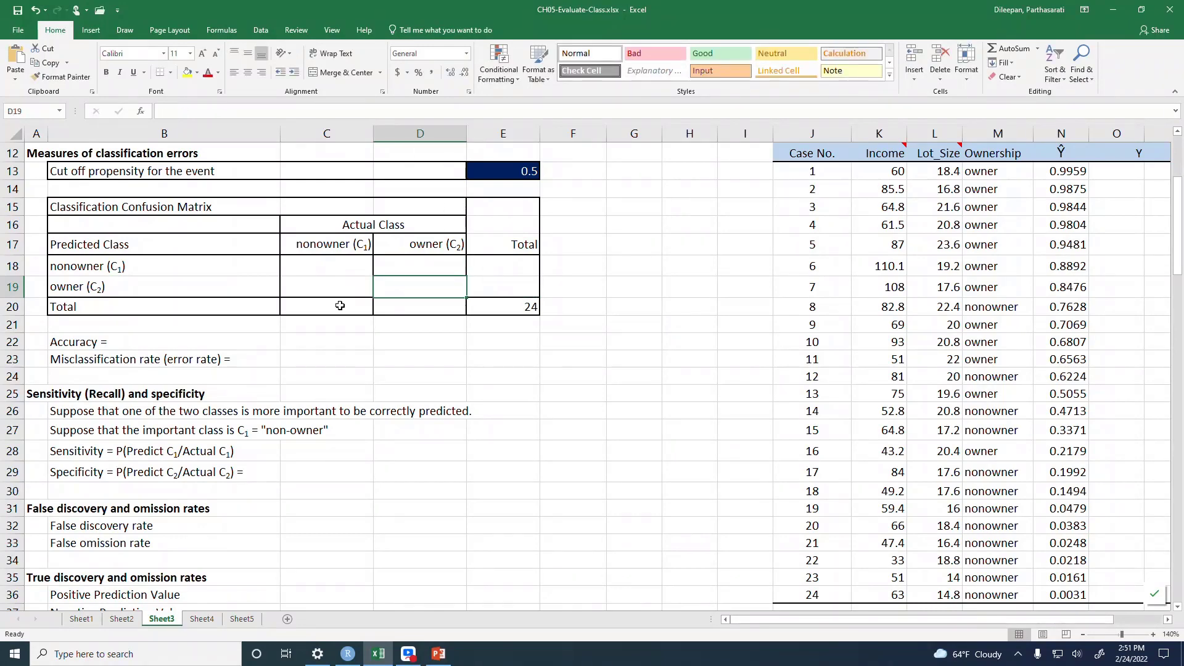
{"action": "key", "text": "Right"}
{"action": "type", "text": "=cou"}
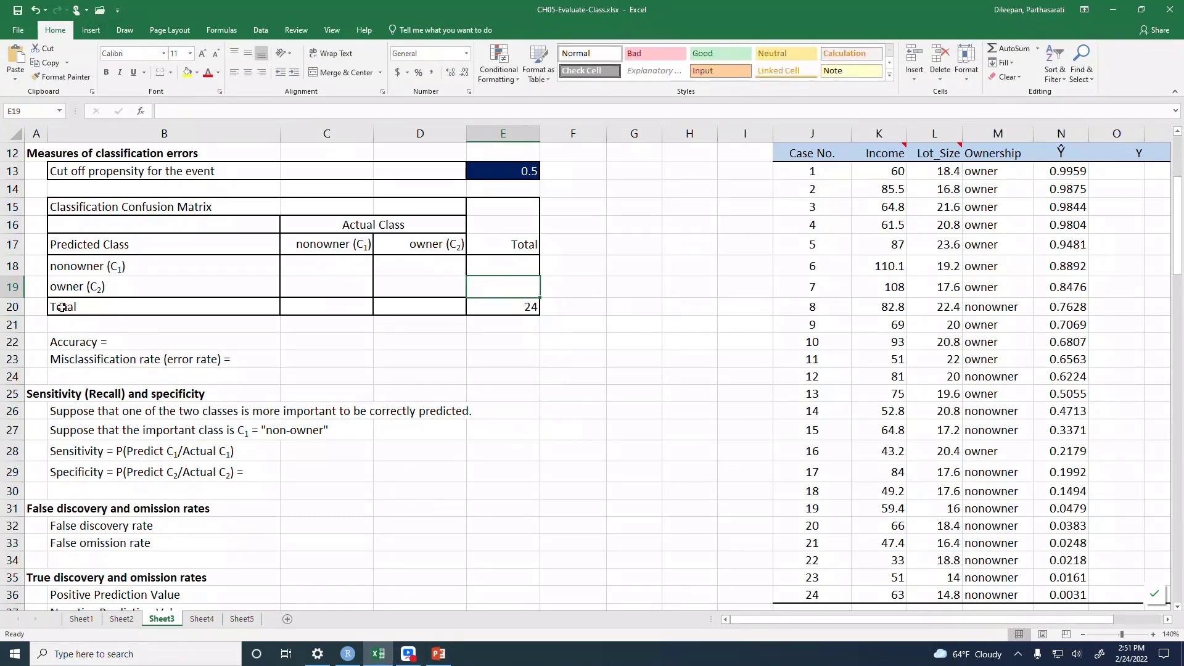
Enter =COUNTIF(M13:M36,"owner") in C20, the Total cell under the nonowner column, and check the formula.
{"action": "left_click", "coordinate": [331, 307]}
{"action": "type", "text": "="}
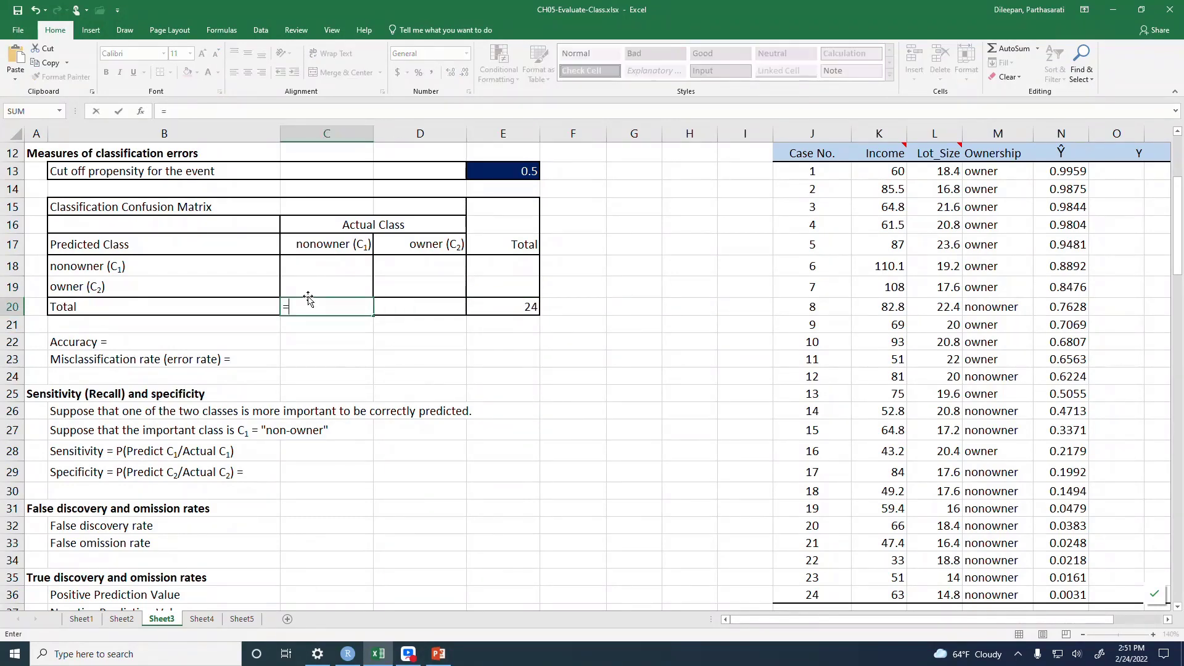
{"action": "type", "text": "count"}
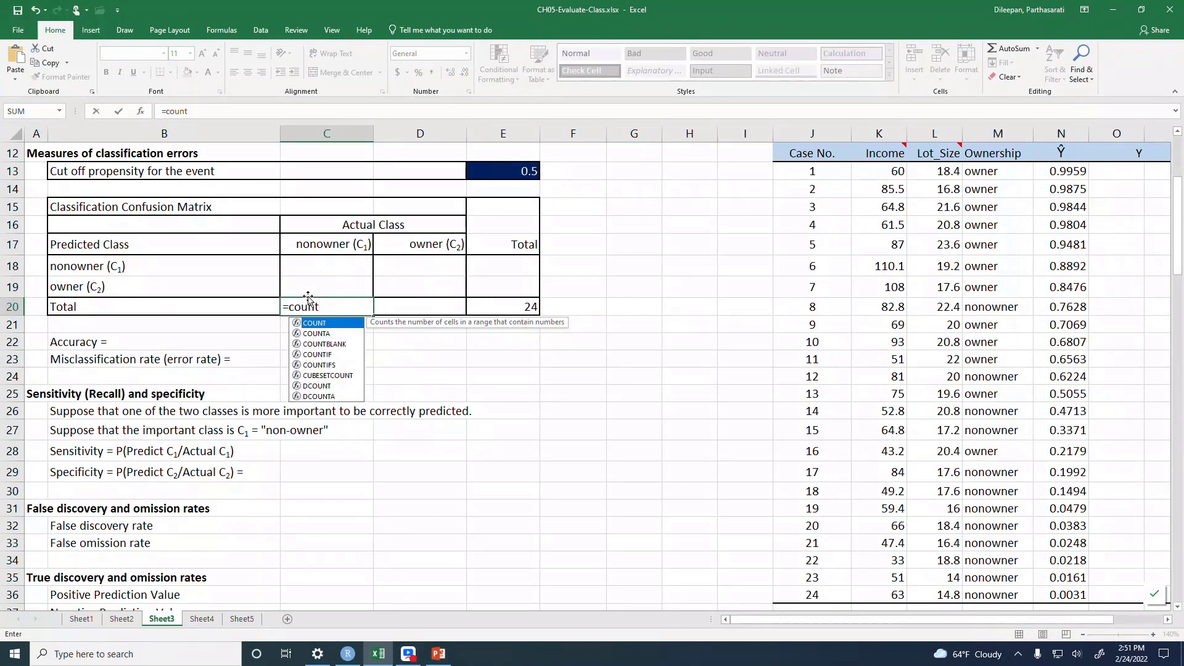
{"action": "type", "text": "if"}
{"action": "key", "text": "Tab"}
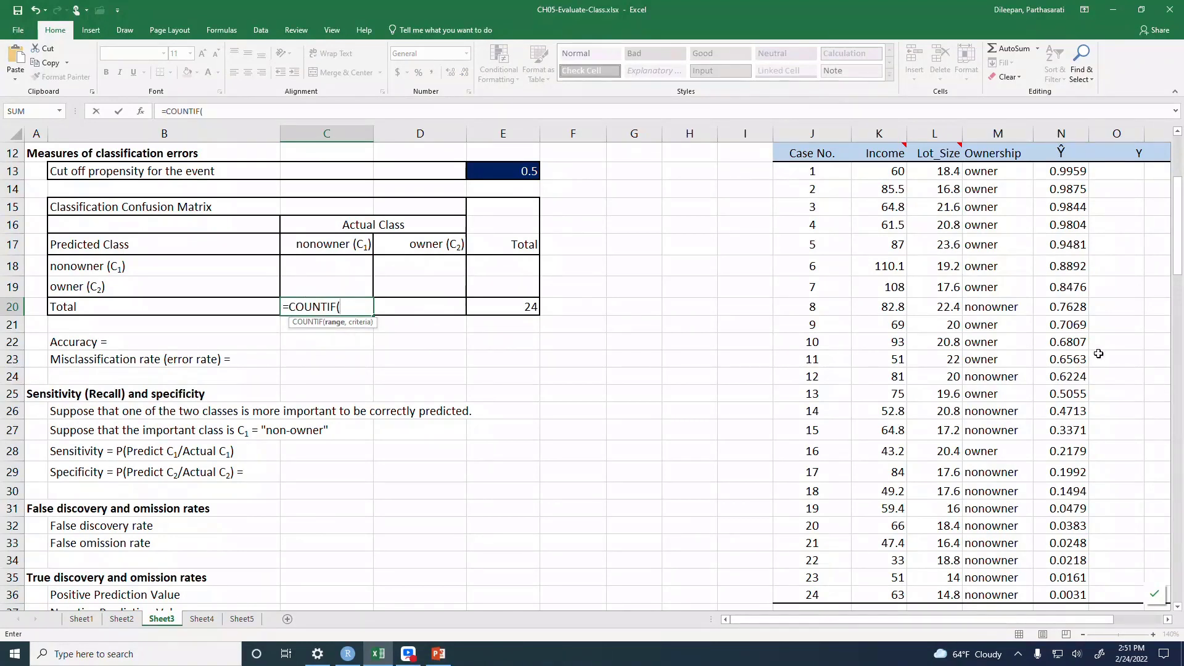
{"action": "left_click", "coordinate": [988, 172]}
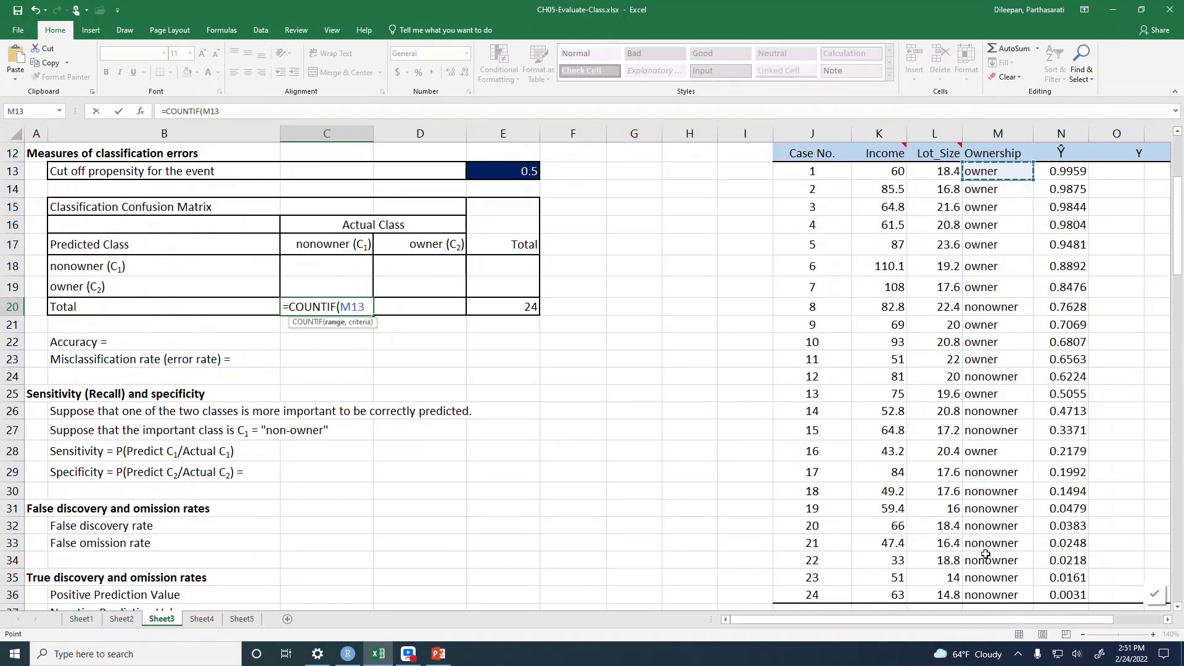
{"action": "left_click", "coordinate": [974, 594], "text": "shift"}
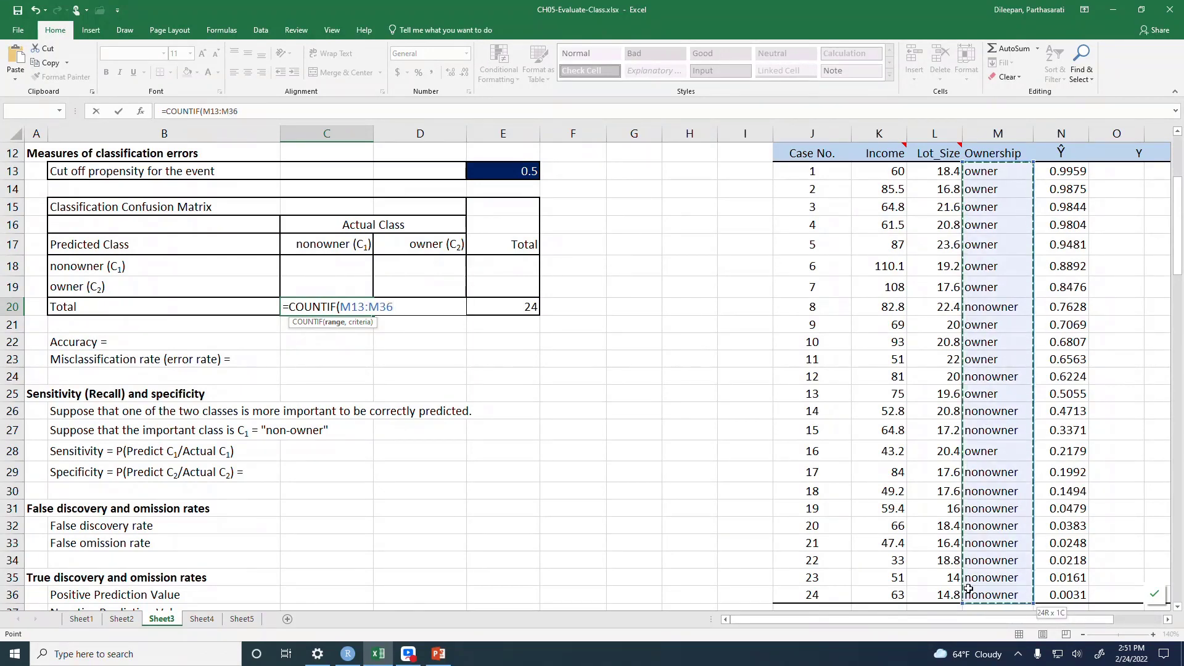
{"action": "type", "text": ","}
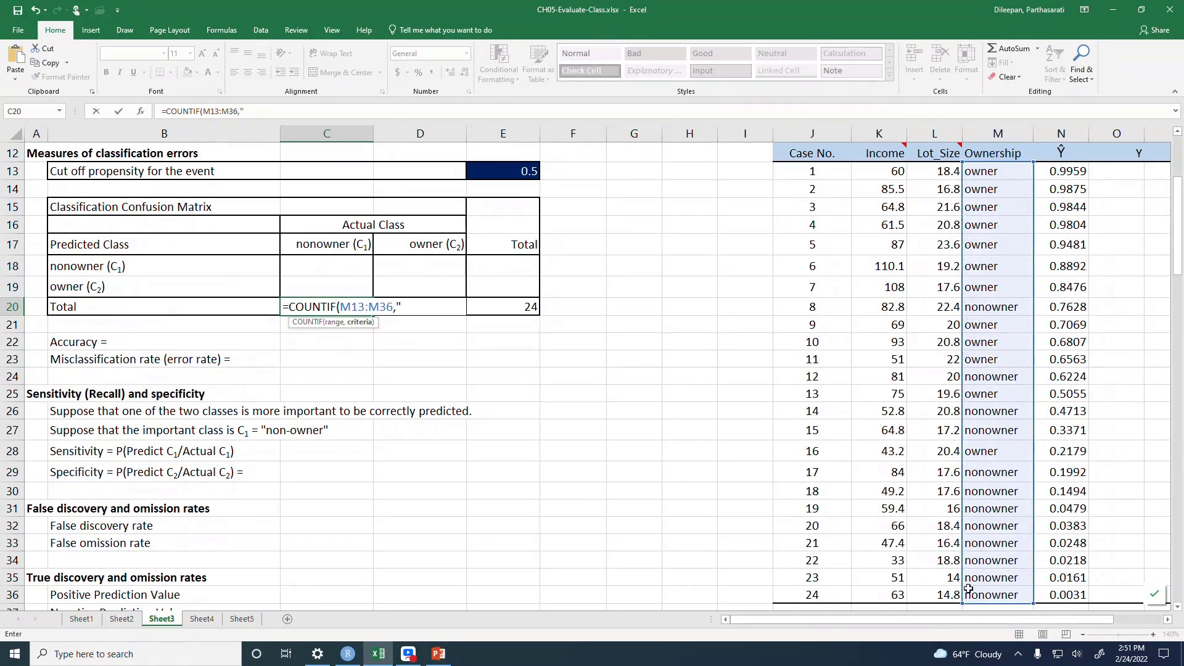
{"action": "type", "text": "\"owner"}
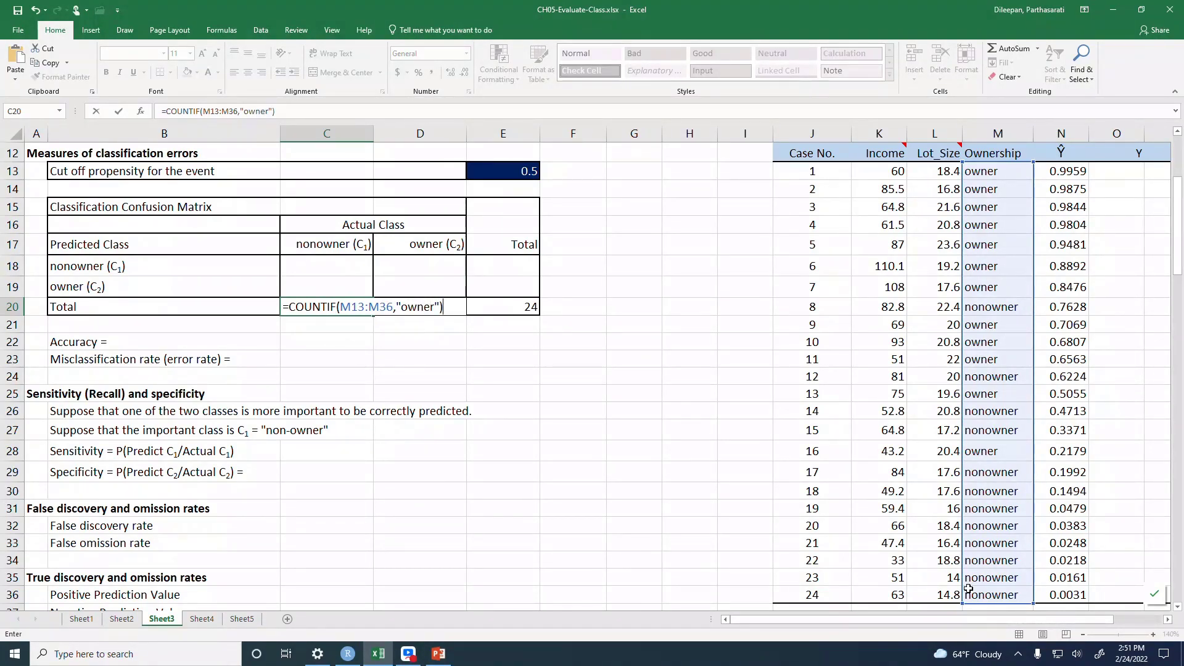
{"action": "key", "text": "ctrl+Return"}
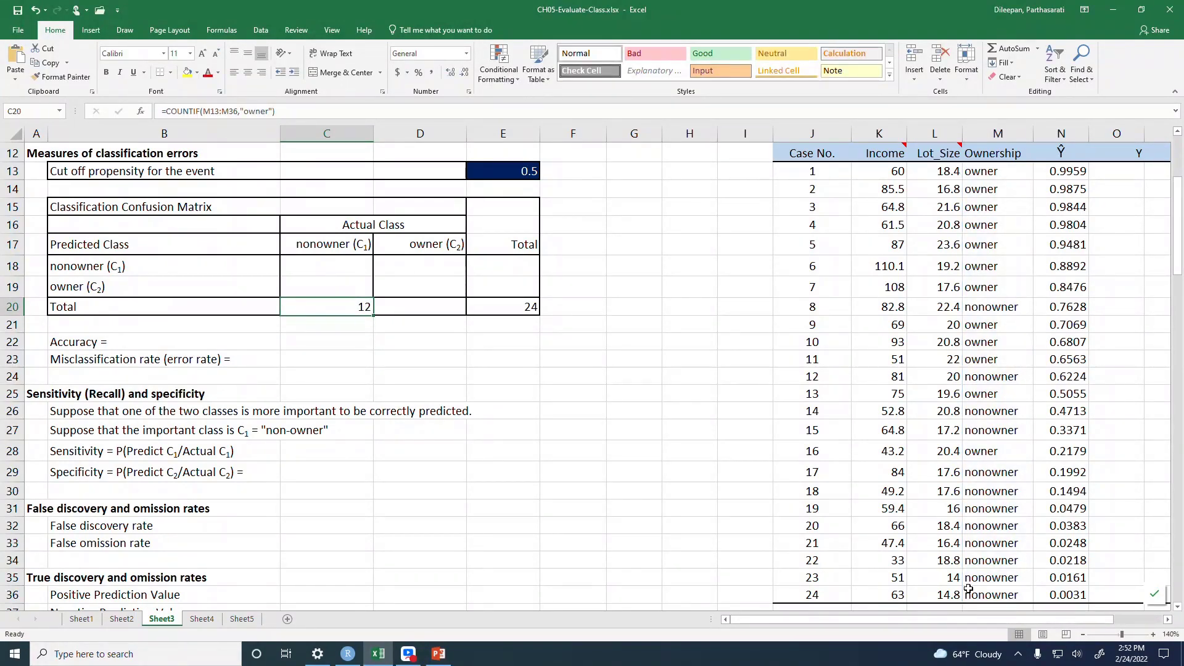
{"action": "key", "text": "F2"}
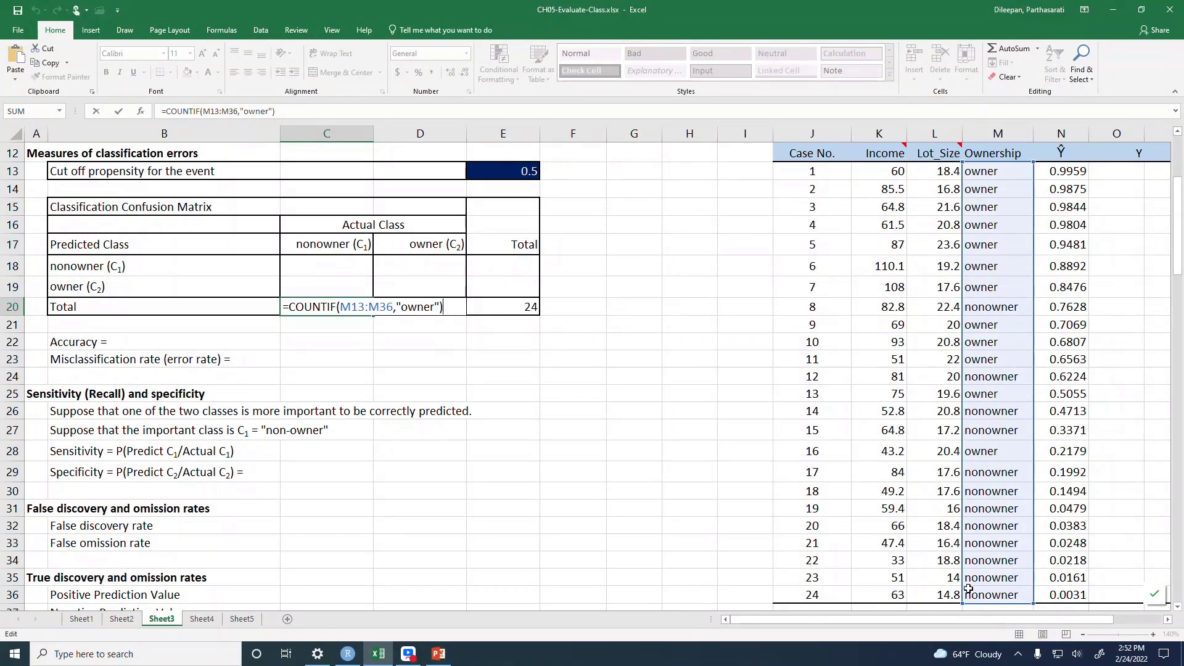
{"action": "key", "text": "Escape"}
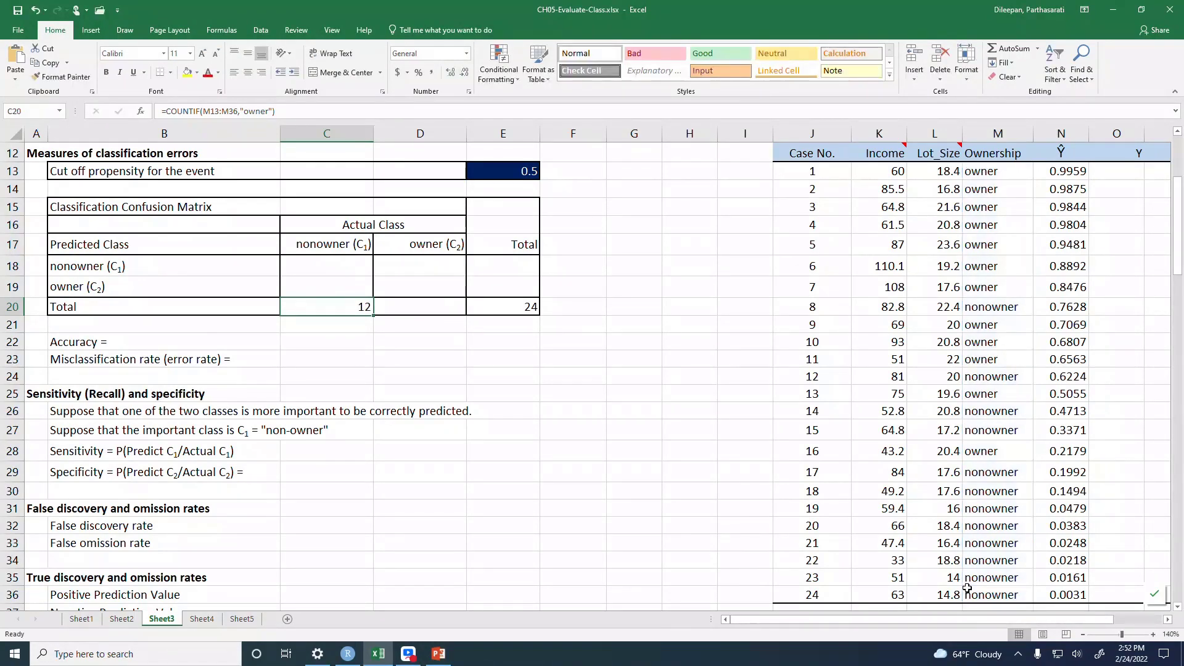
Try the formula =1-E20 in D20, the Total cell under the owner column.
{"action": "key", "text": "Right"}
{"action": "type", "text": "=1-"}
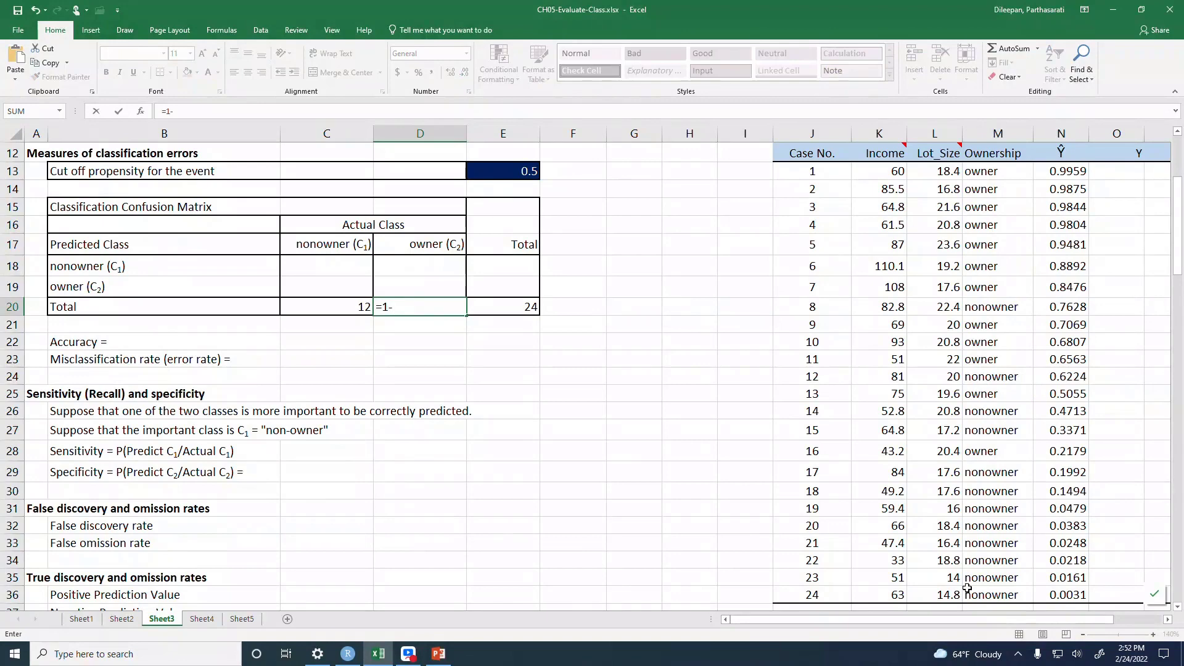
{"action": "key", "text": "Right"}
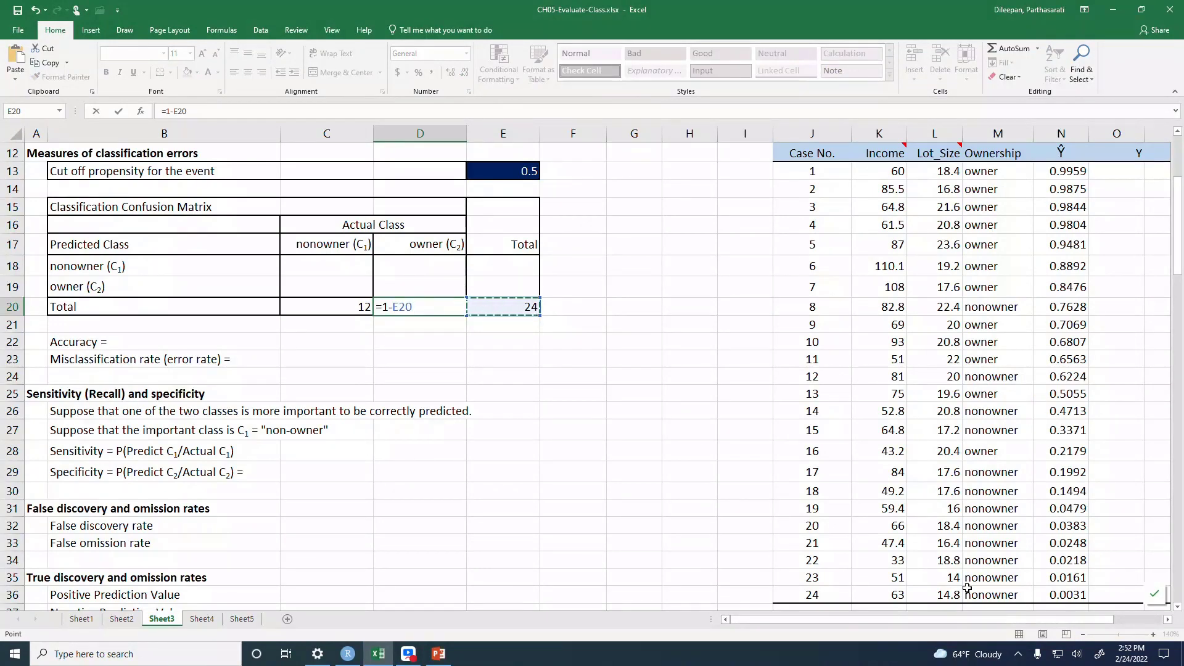
{"action": "key", "text": "Return"}
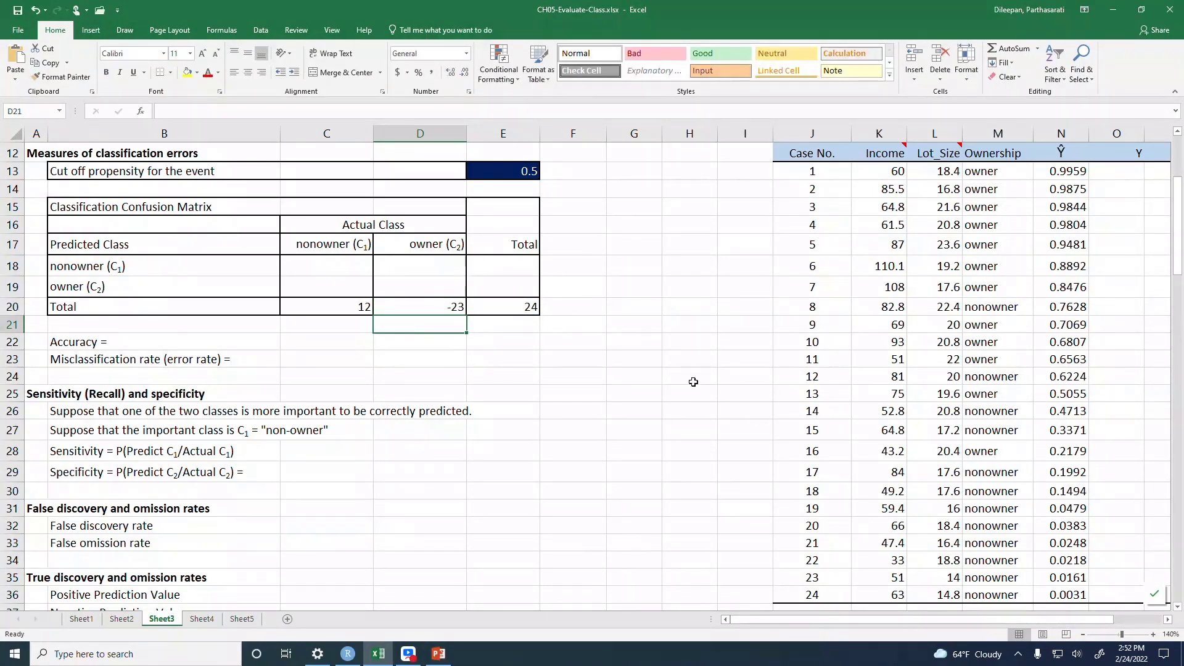
Enter =E20-C20 in D20 to calculate the total of the actual owner column.
{"action": "left_click", "coordinate": [421, 300]}
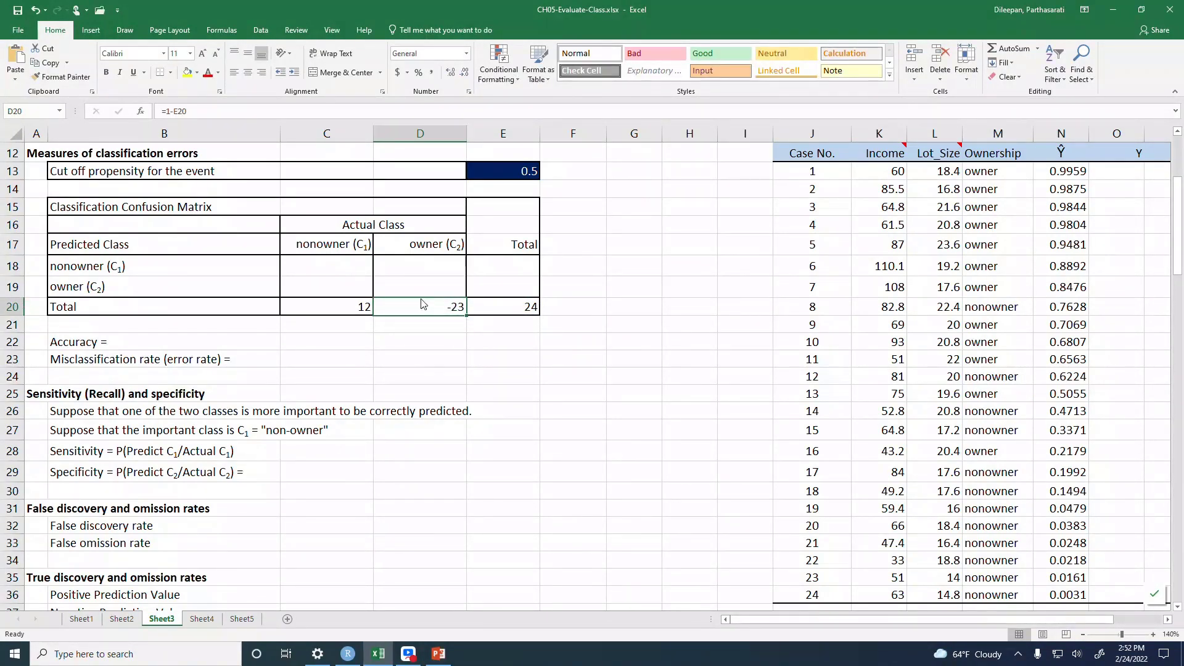
{"action": "type", "text": "="}
{"action": "key", "text": "Right"}
{"action": "type", "text": "-"}
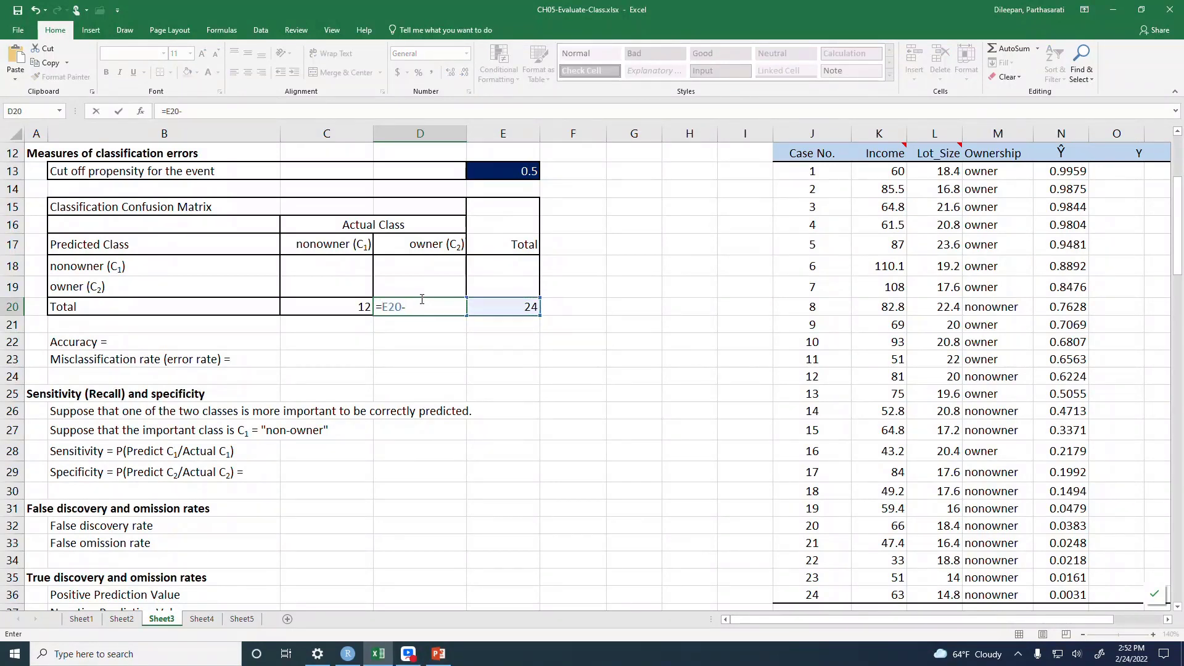
{"action": "key", "text": "Left"}
{"action": "key", "text": "Return"}
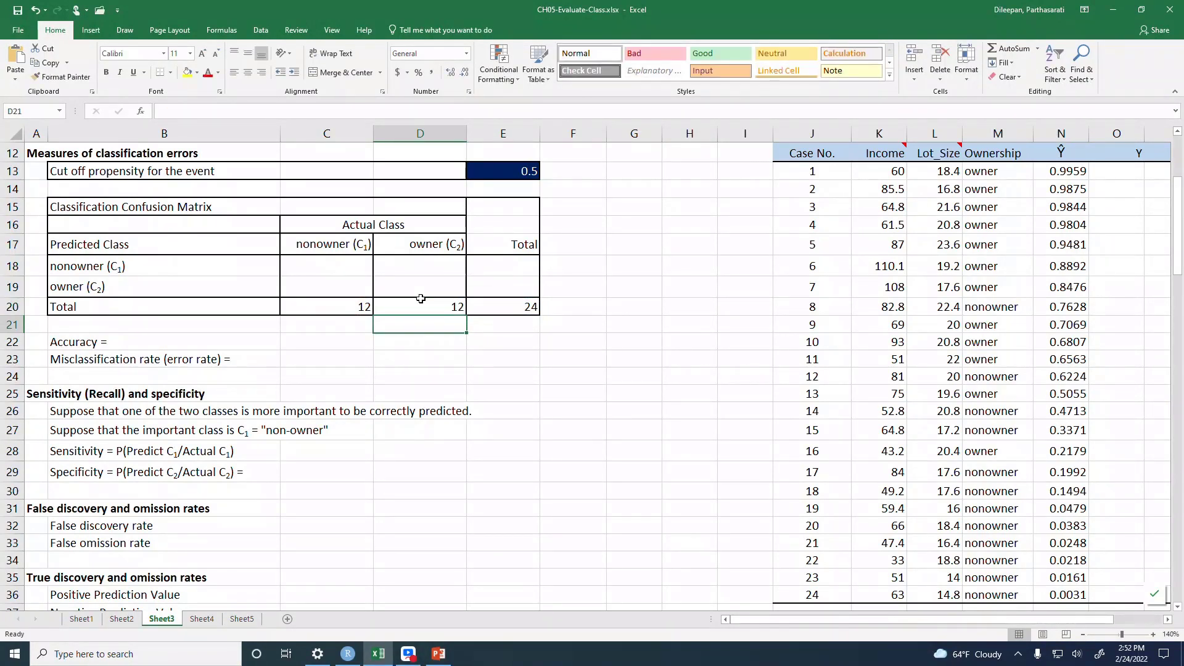
Enter =COUNTIF(N13:N36,">"&E13) in E19 to count the cases predicted as owner above the cutoff propensity.
{"action": "left_click", "coordinate": [480, 265]}
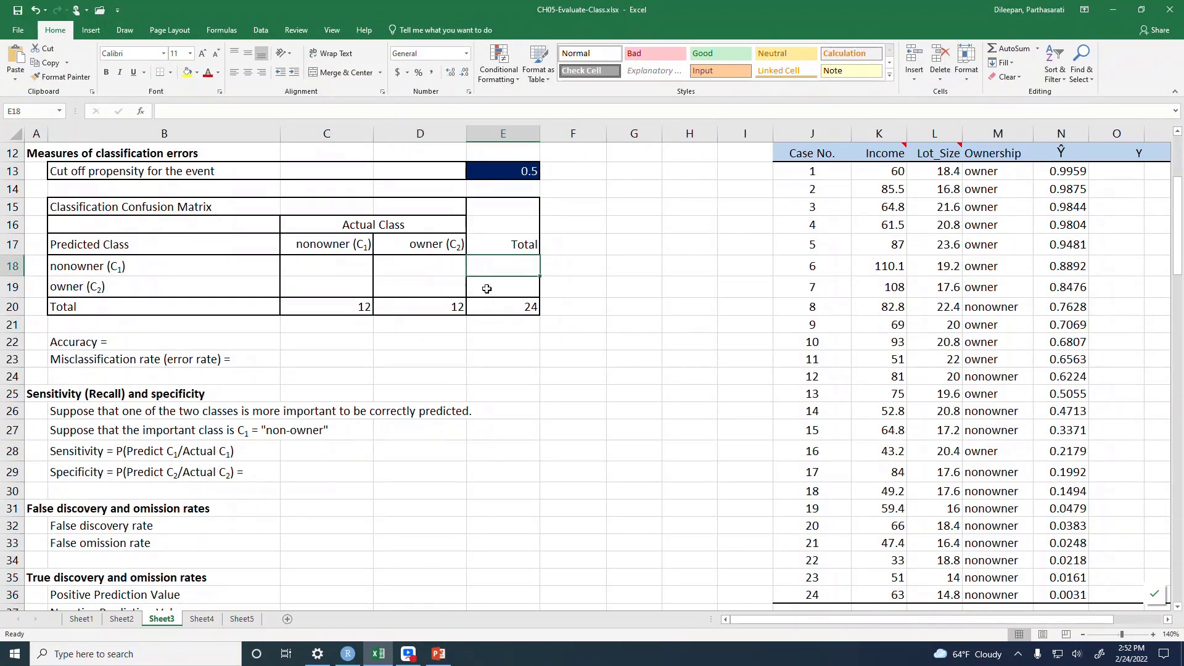
{"action": "left_click", "coordinate": [494, 285]}
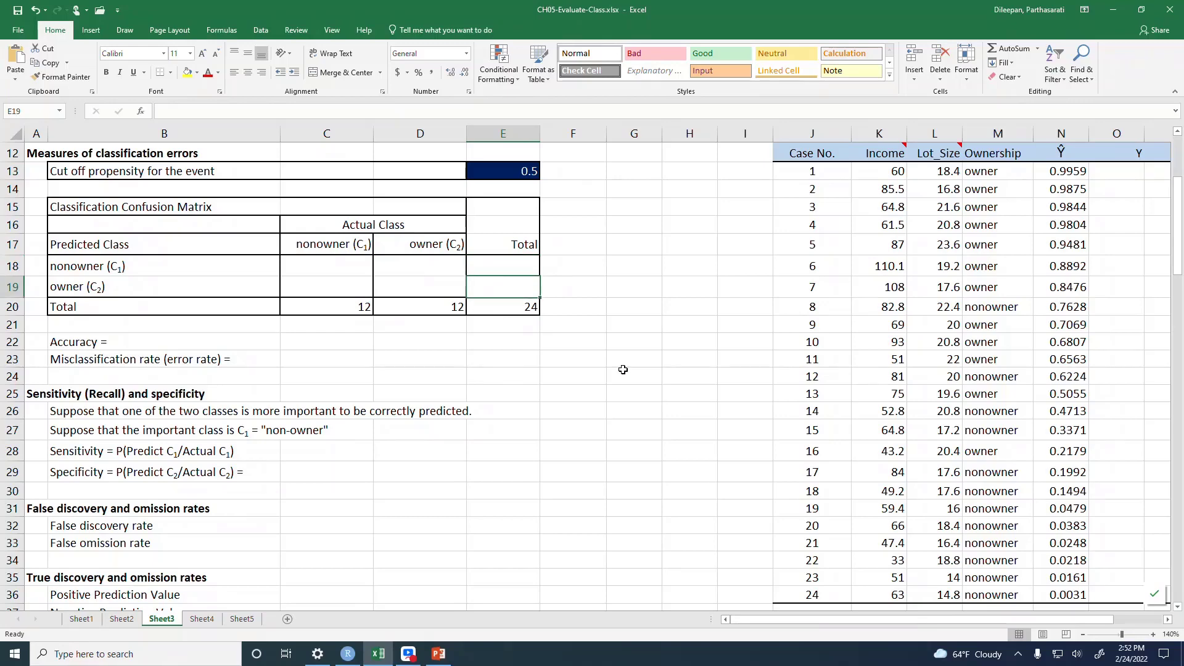
{"action": "type", "text": "="}
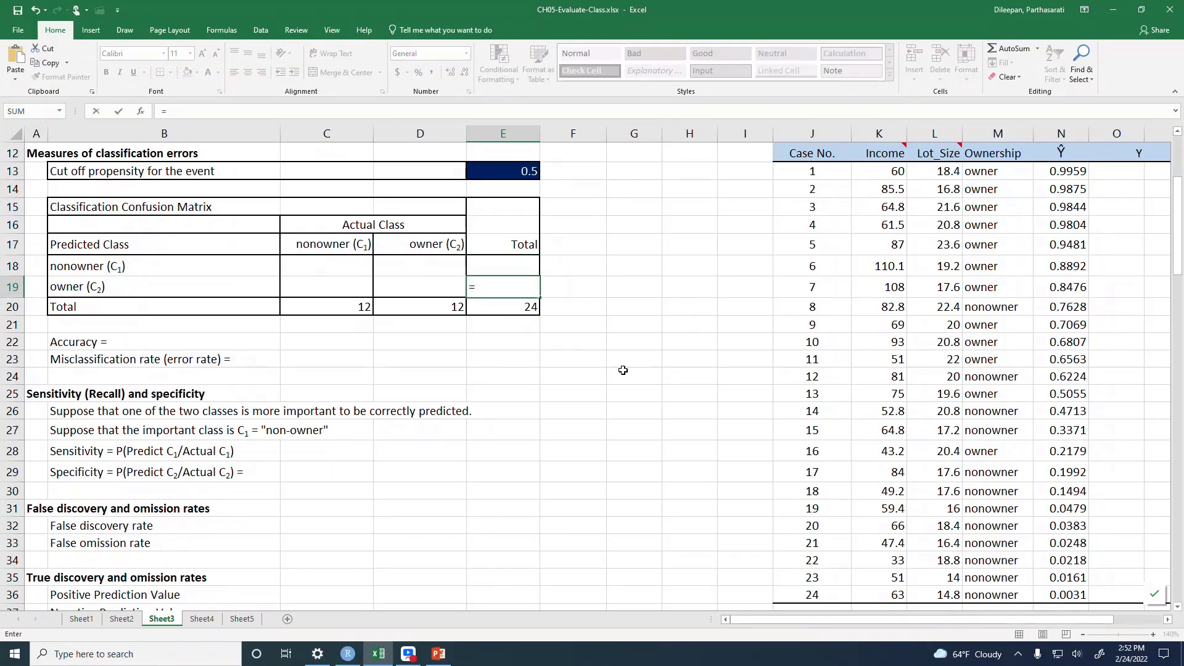
{"action": "type", "text": "coun"}
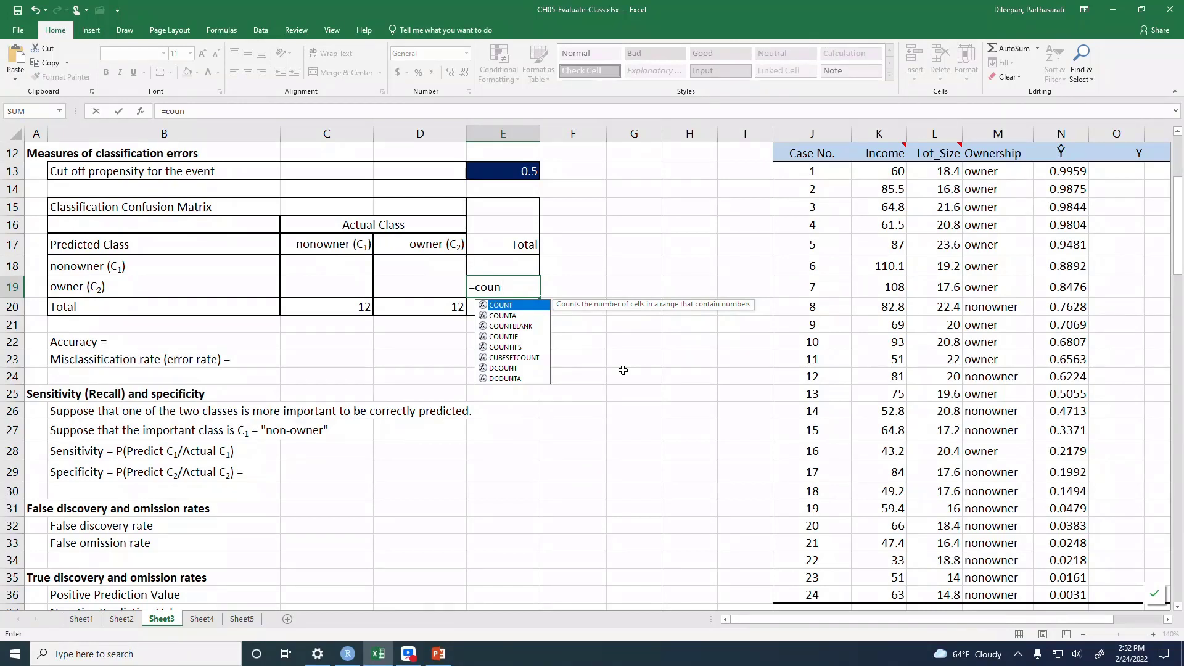
{"action": "type", "text": "tif"}
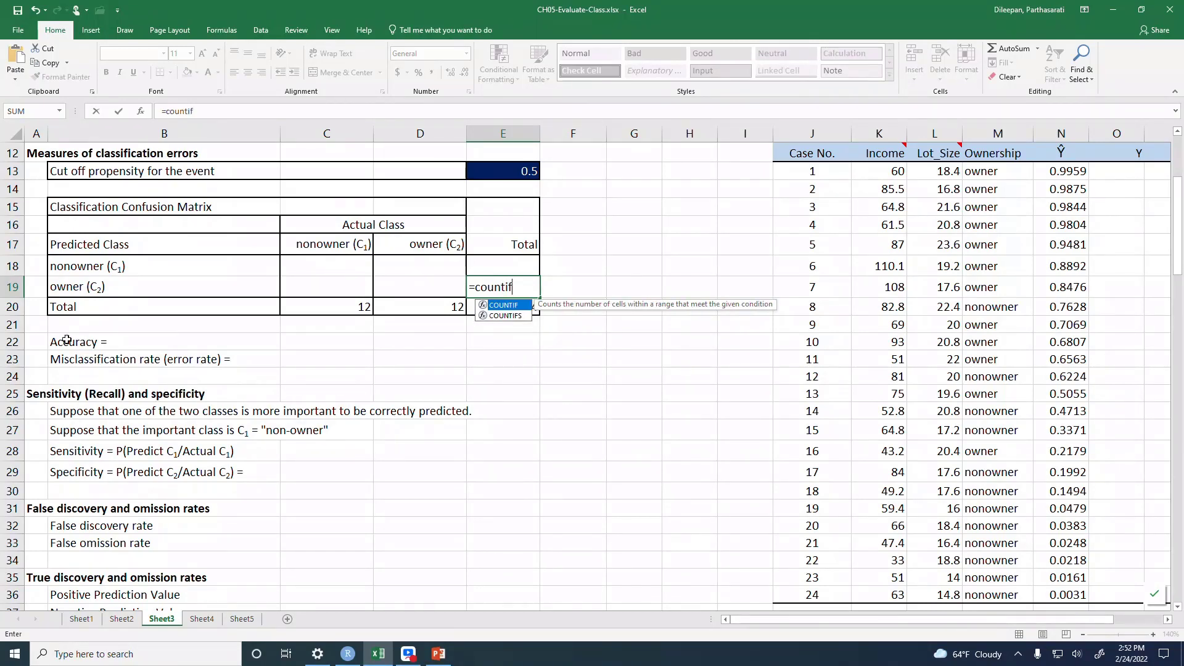
{"action": "key", "text": "Tab"}
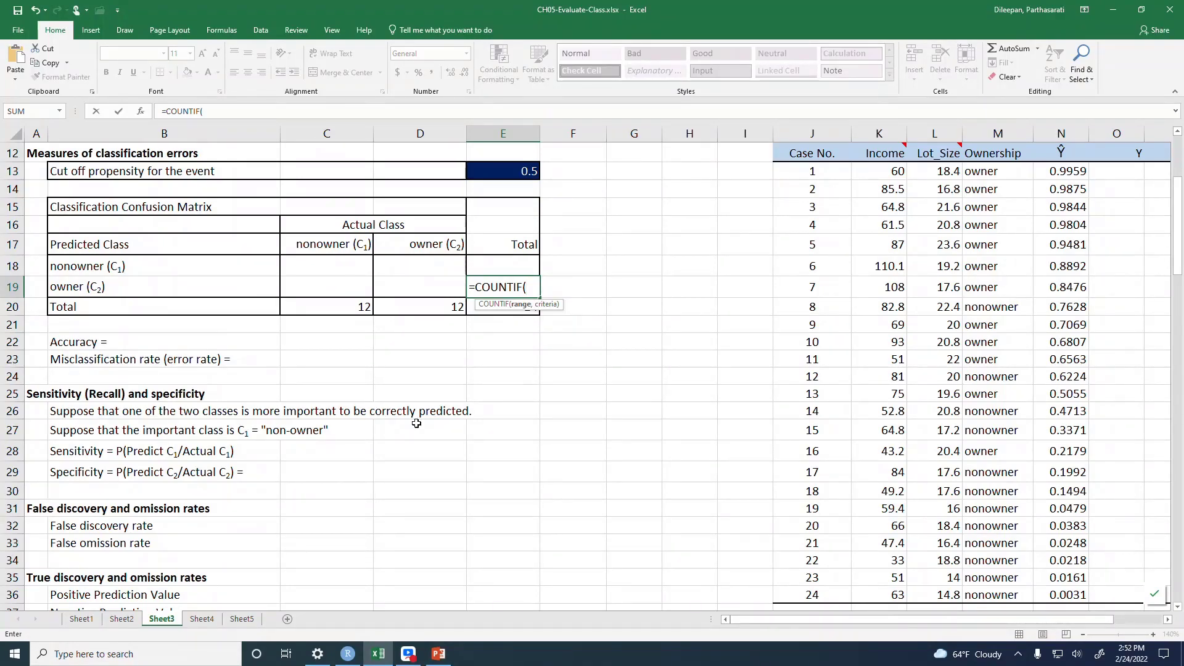
{"action": "scroll", "coordinate": [782, 482], "scroll_direction": "up", "scroll_amount": 1}
{"action": "left_click", "coordinate": [1057, 223]}
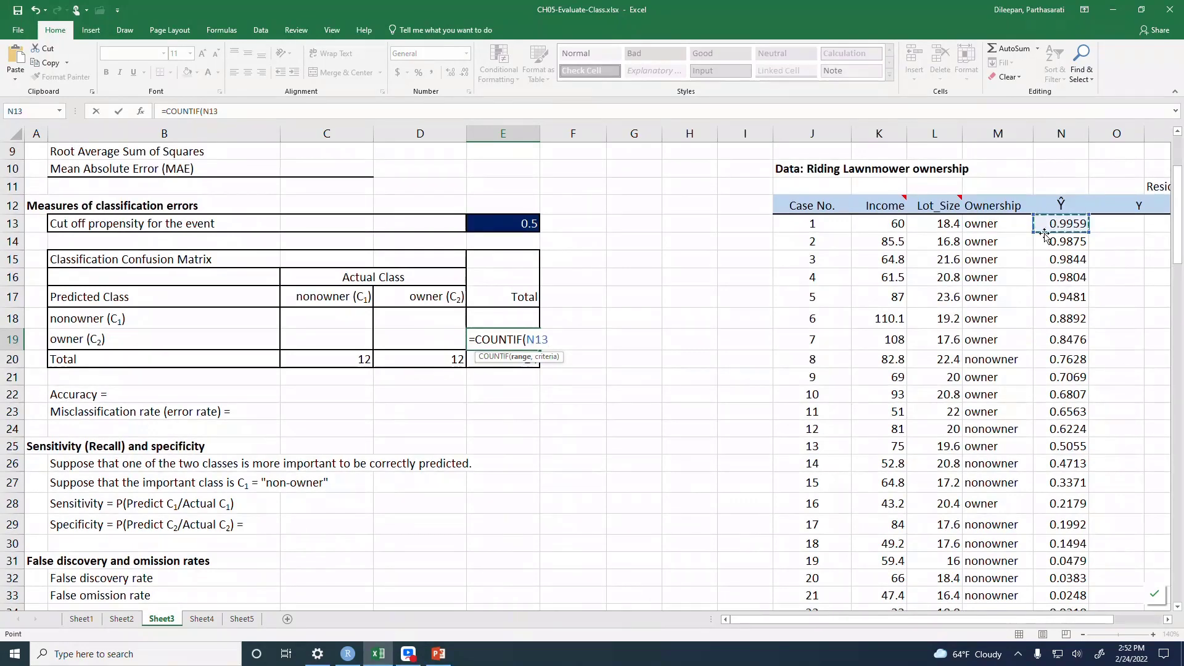
{"action": "scroll", "coordinate": [1035, 573], "scroll_direction": "down", "scroll_amount": 3}
{"action": "left_click_drag", "start_coordinate": [1035, 573], "coordinate": [1077, 482]}
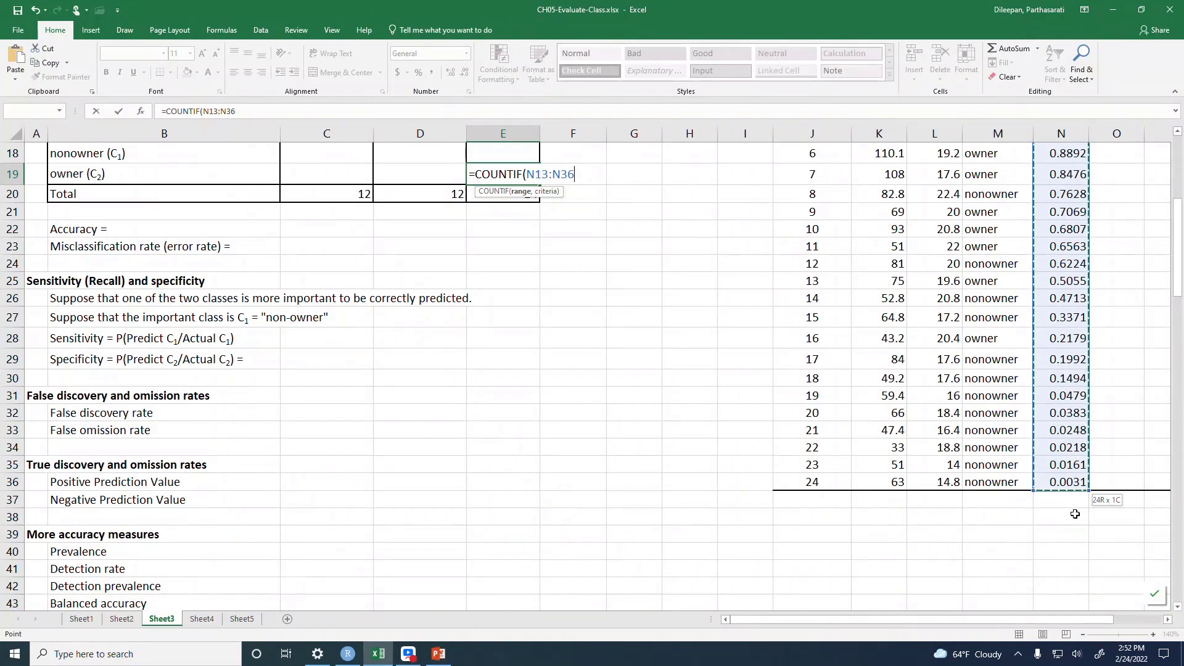
{"action": "type", "text": ","}
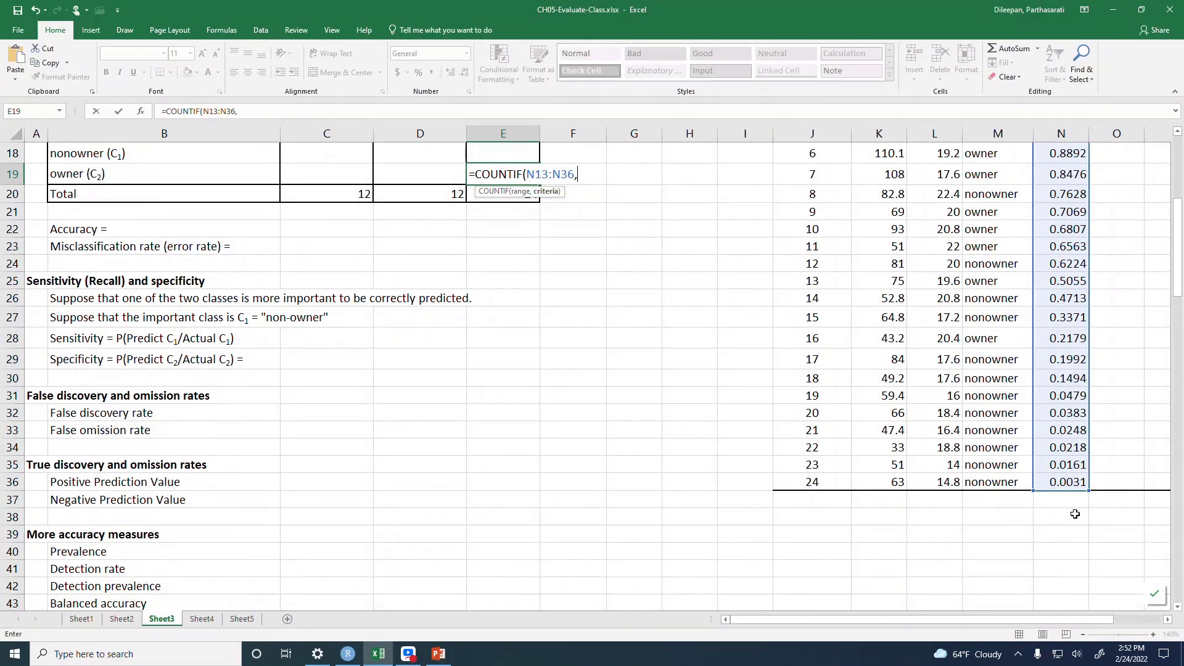
{"action": "scroll", "coordinate": [643, 397], "scroll_direction": "up", "scroll_amount": 3}
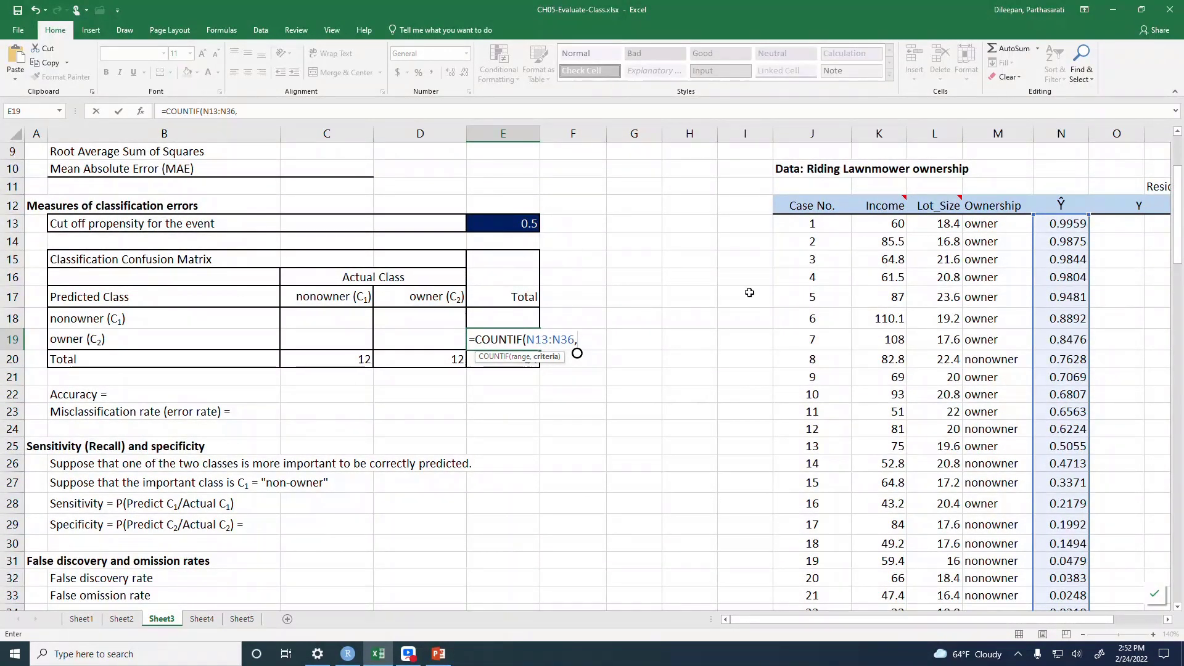
{"action": "type", "text": "\">\"&"}
{"action": "left_click", "coordinate": [517, 224]}
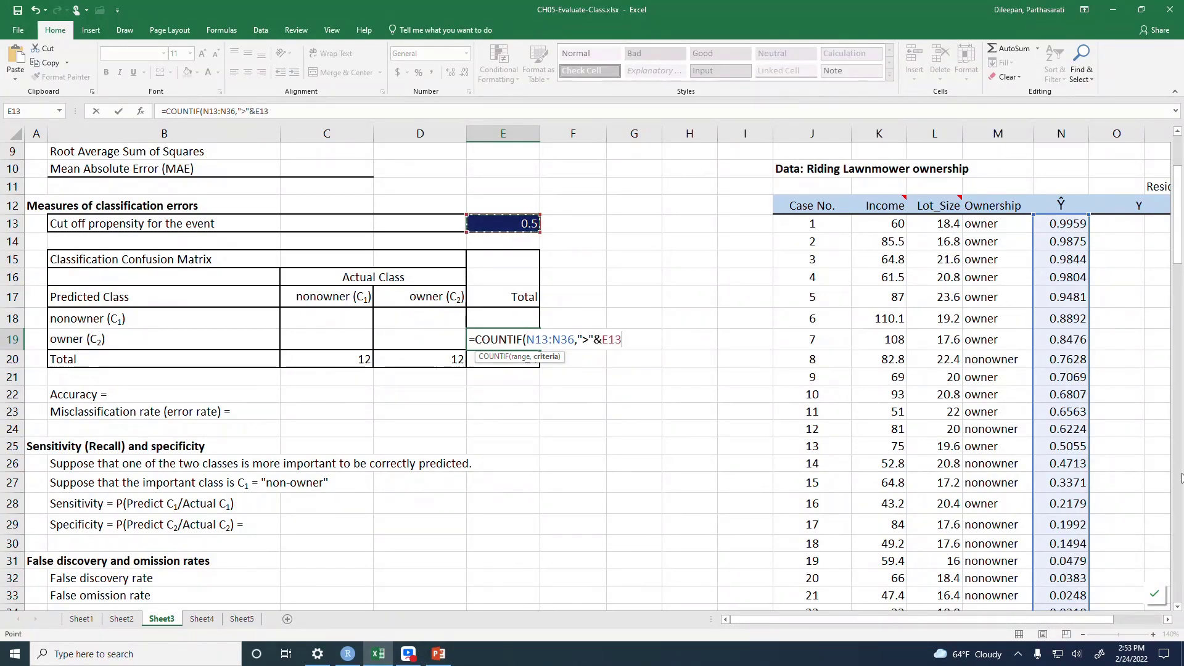
{"action": "type", "text": ")"}
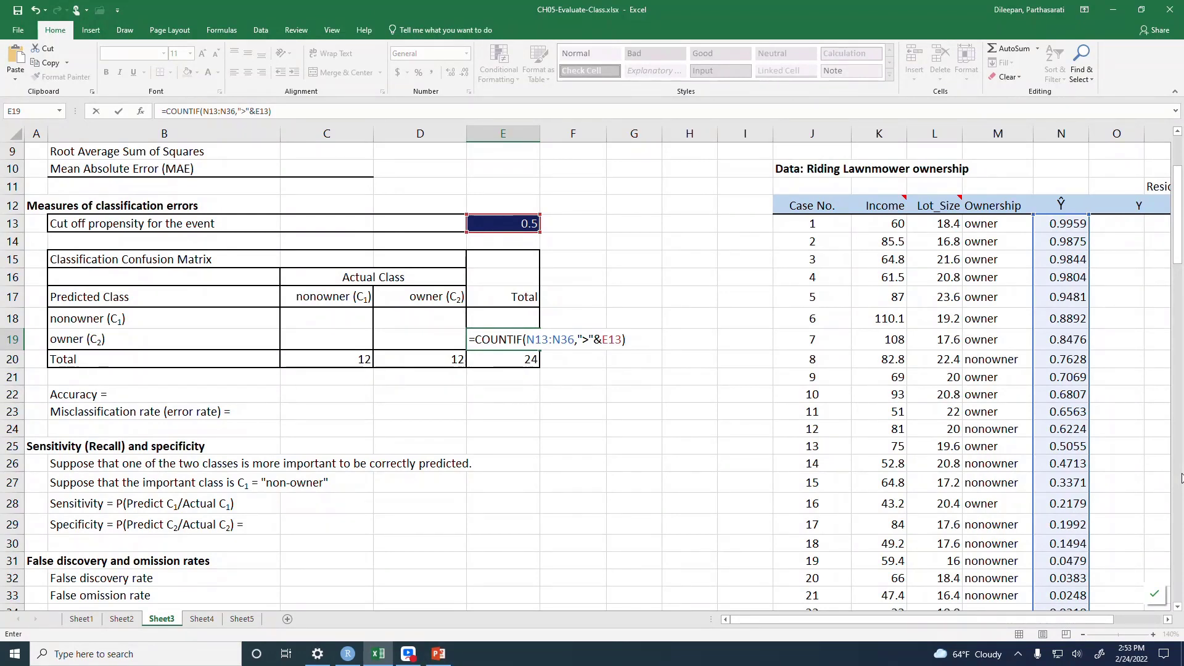
{"action": "key", "text": "Return"}
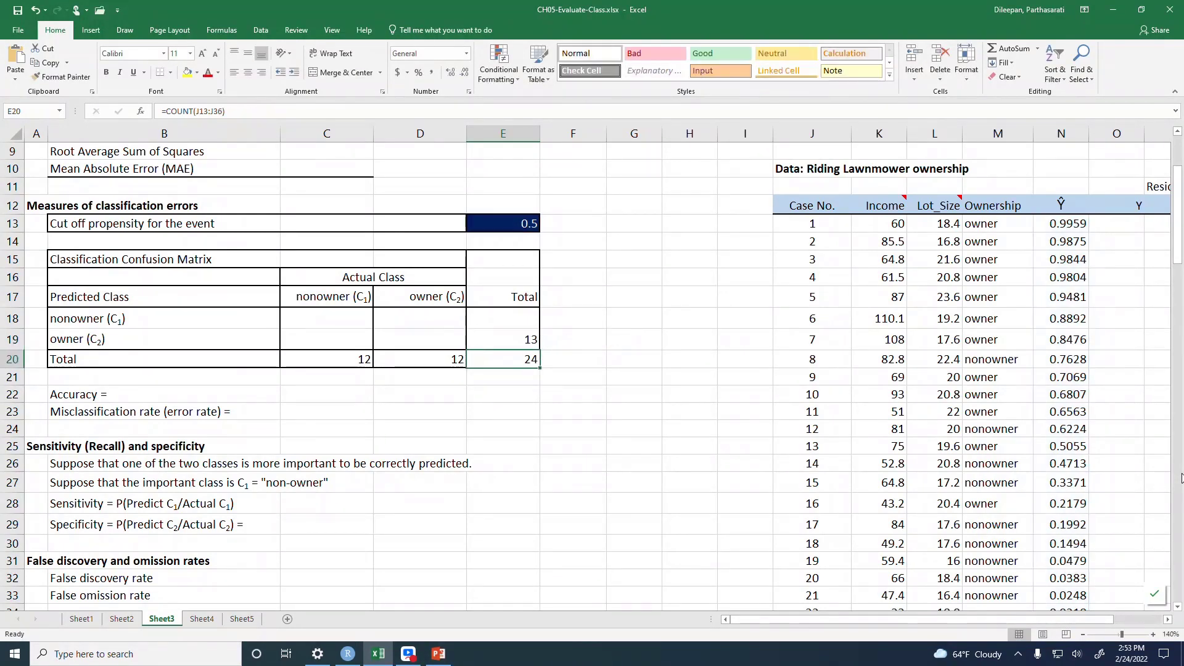
Enter =E20-E19 in E18 to calculate the total of the predicted nonowner row.
{"action": "key", "text": "Up"}
{"action": "key", "text": "Up"}
{"action": "type", "text": "="}
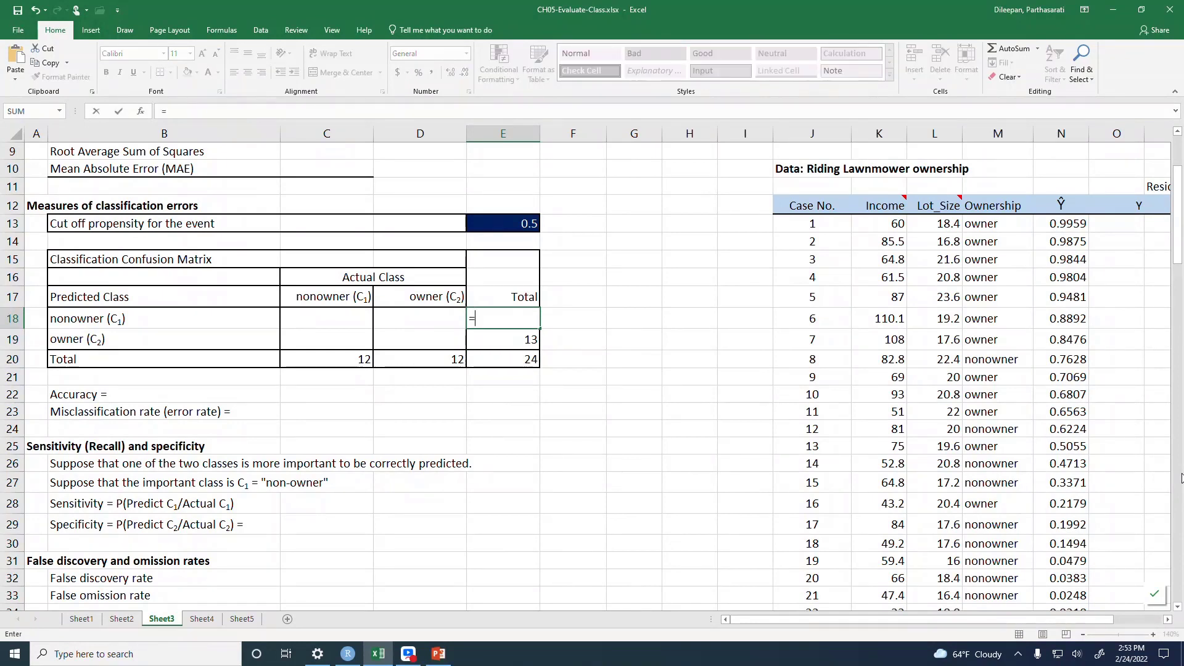
{"action": "key", "text": "Down"}
{"action": "key", "text": "Down"}
{"action": "type", "text": "-"}
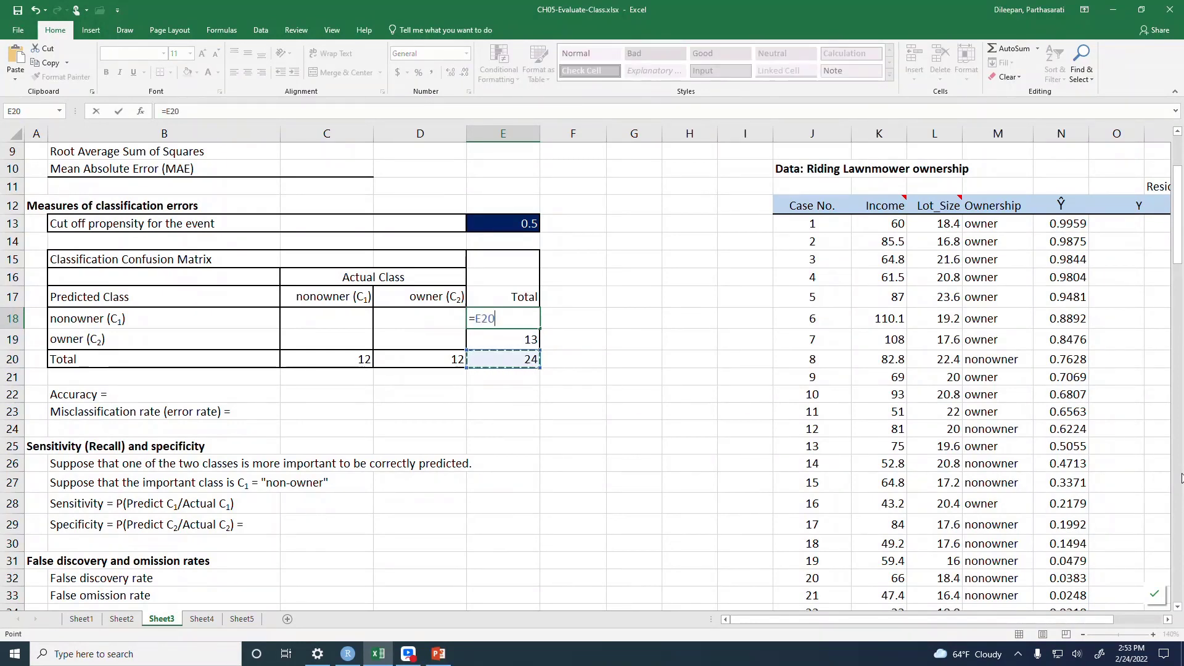
{"action": "key", "text": "Down"}
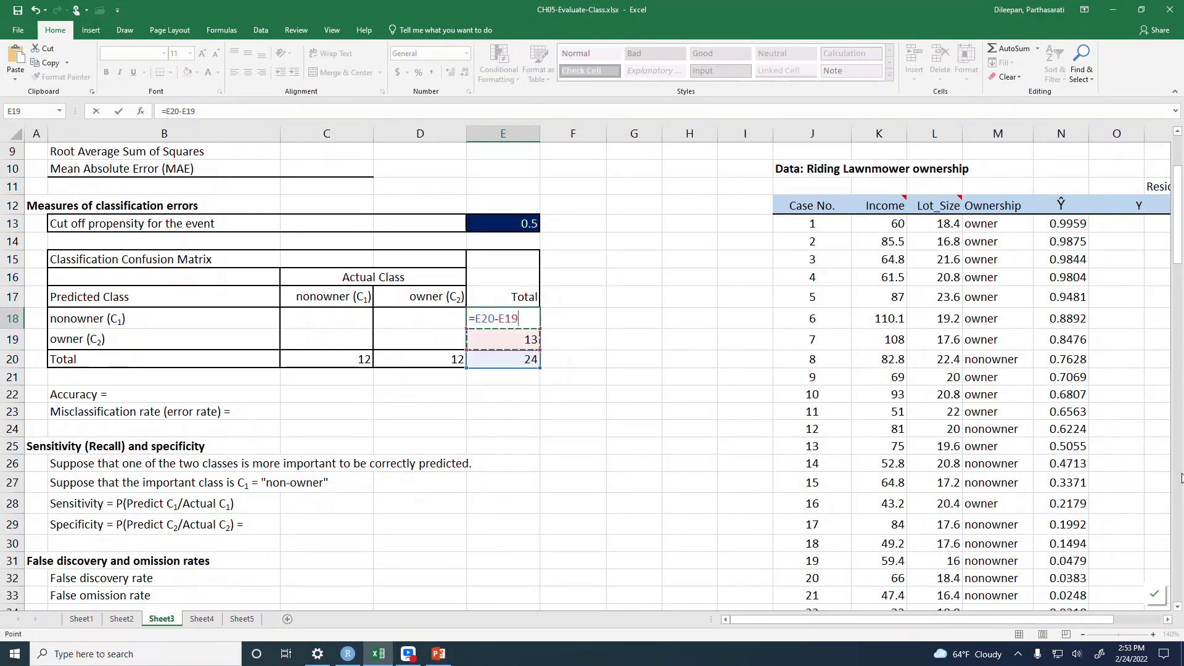
{"action": "key", "text": "Return"}
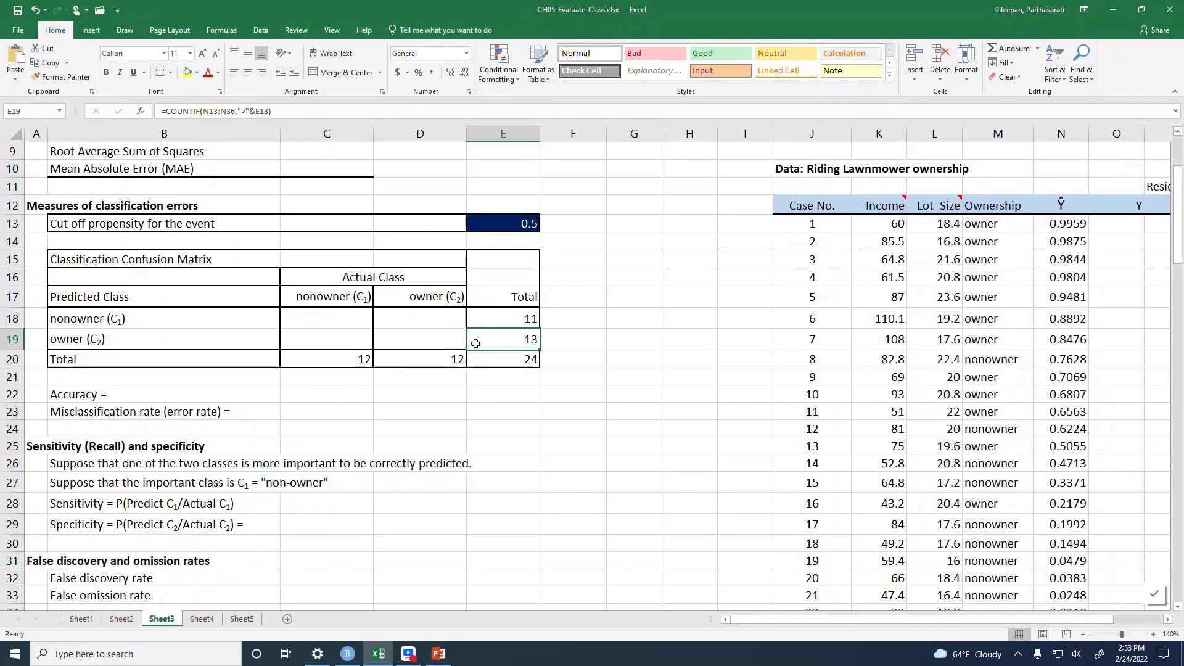
Enter =COUNTIFS(M13:M36,"owner",N13:N36,">"&E13) in D19 to count actual owners predicted as owner.
{"action": "left_click", "coordinate": [422, 336]}
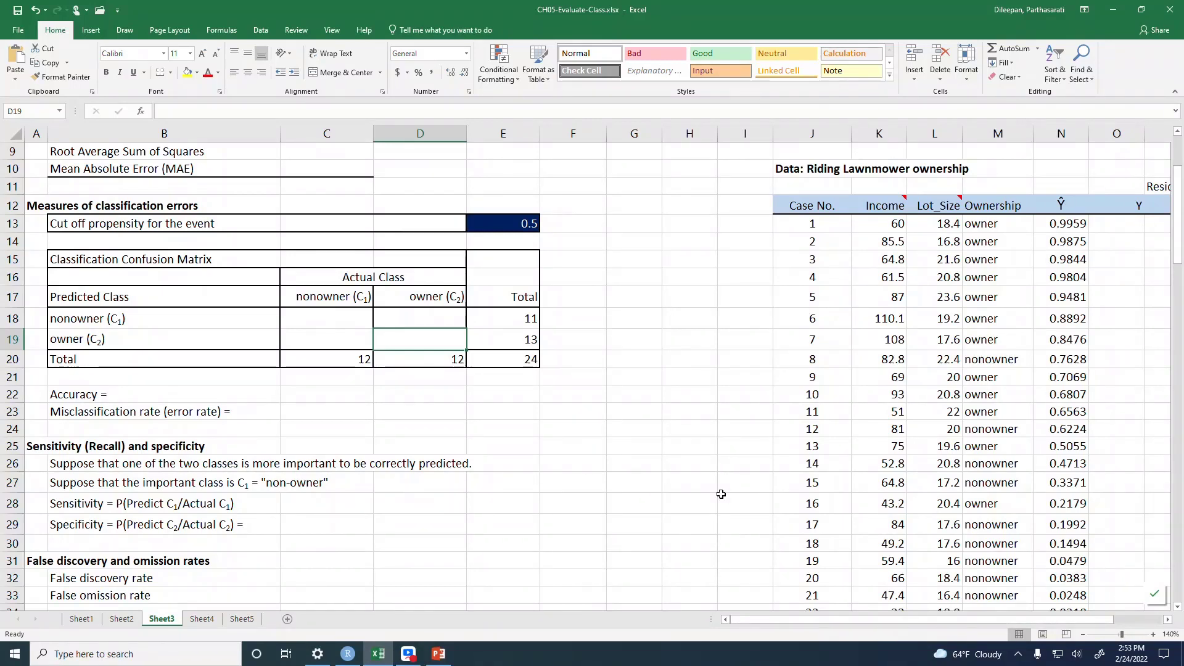
{"action": "type", "text": "=count"}
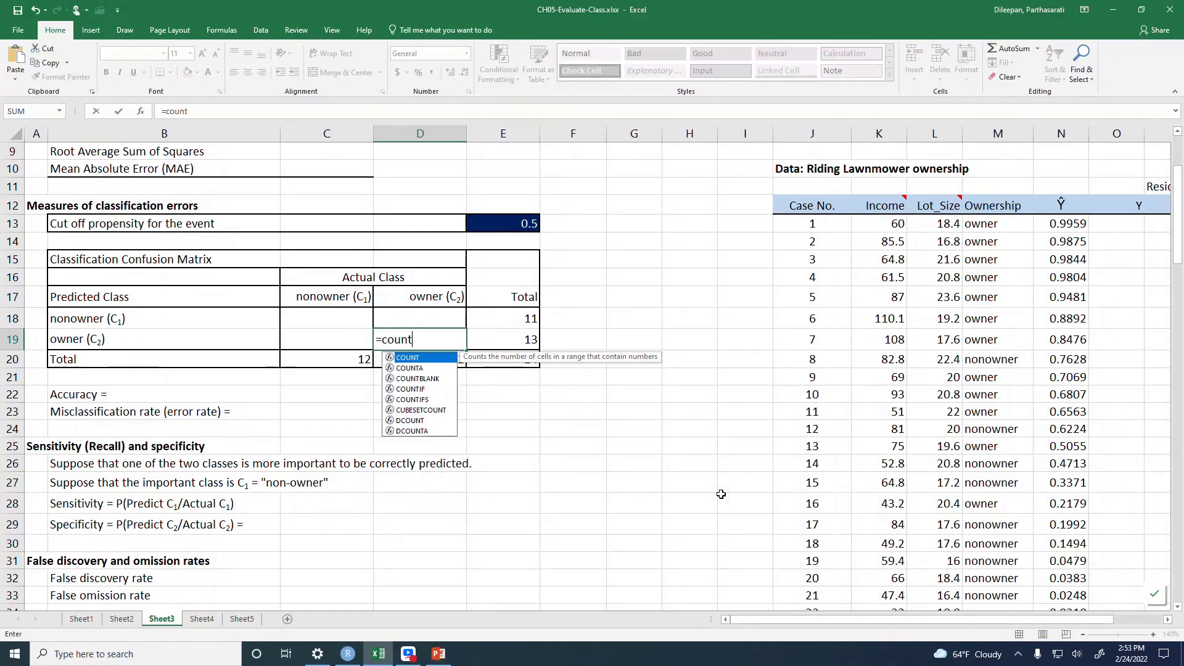
{"action": "type", "text": "i"}
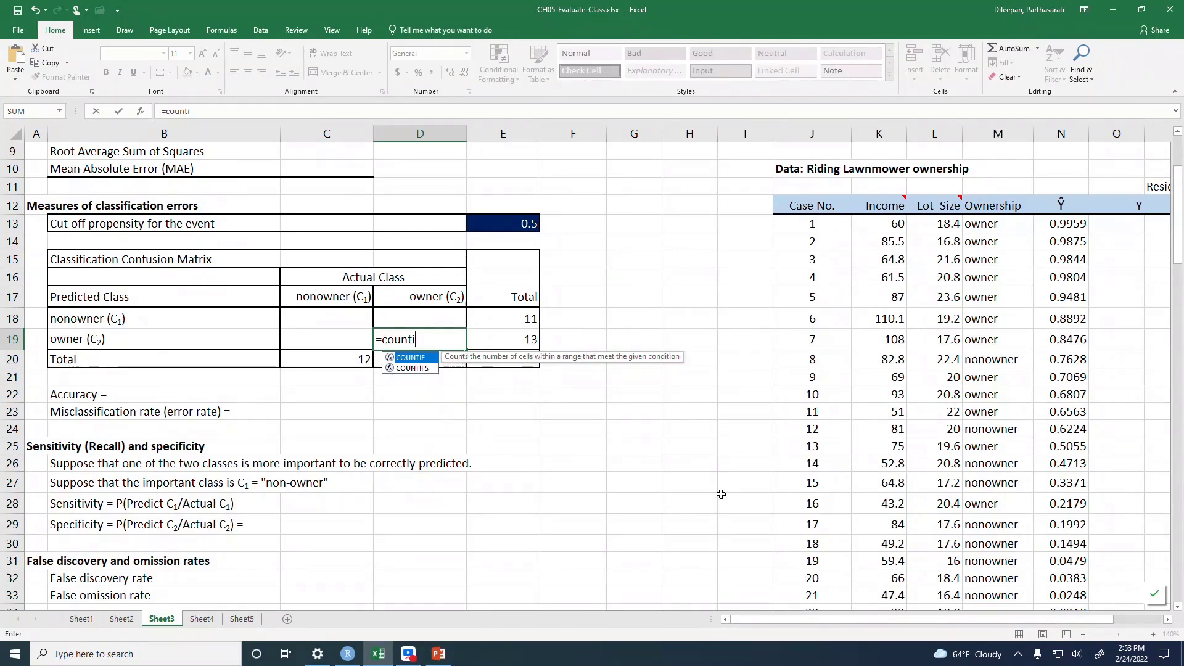
{"action": "type", "text": "fs"}
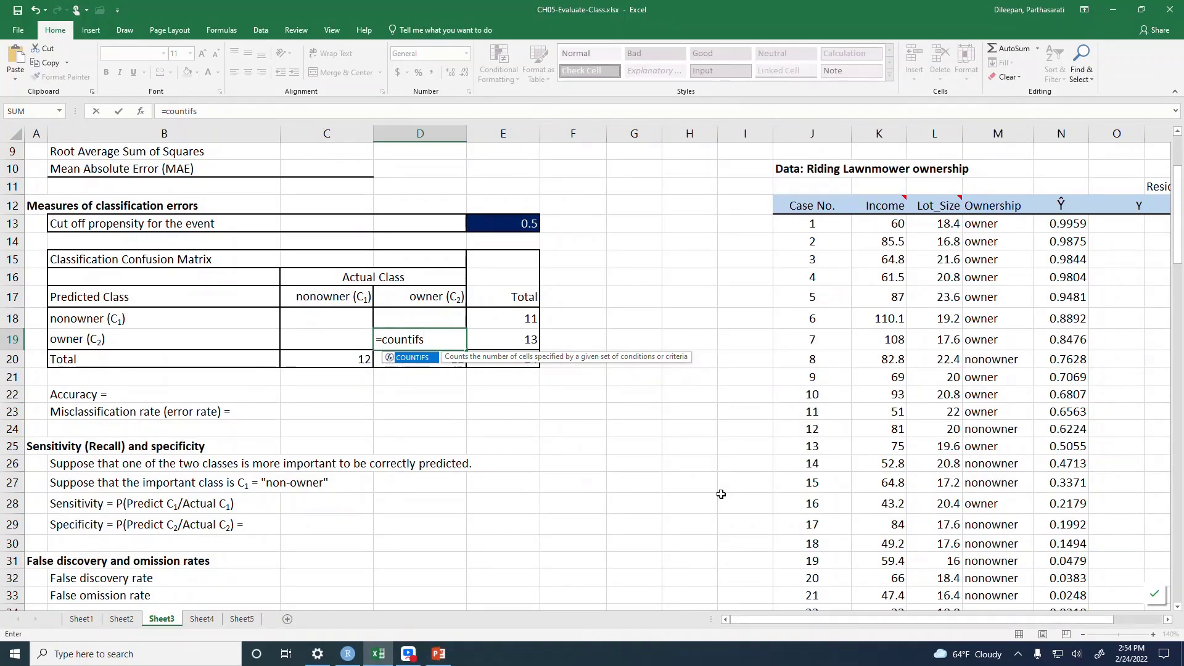
{"action": "key", "text": "Tab"}
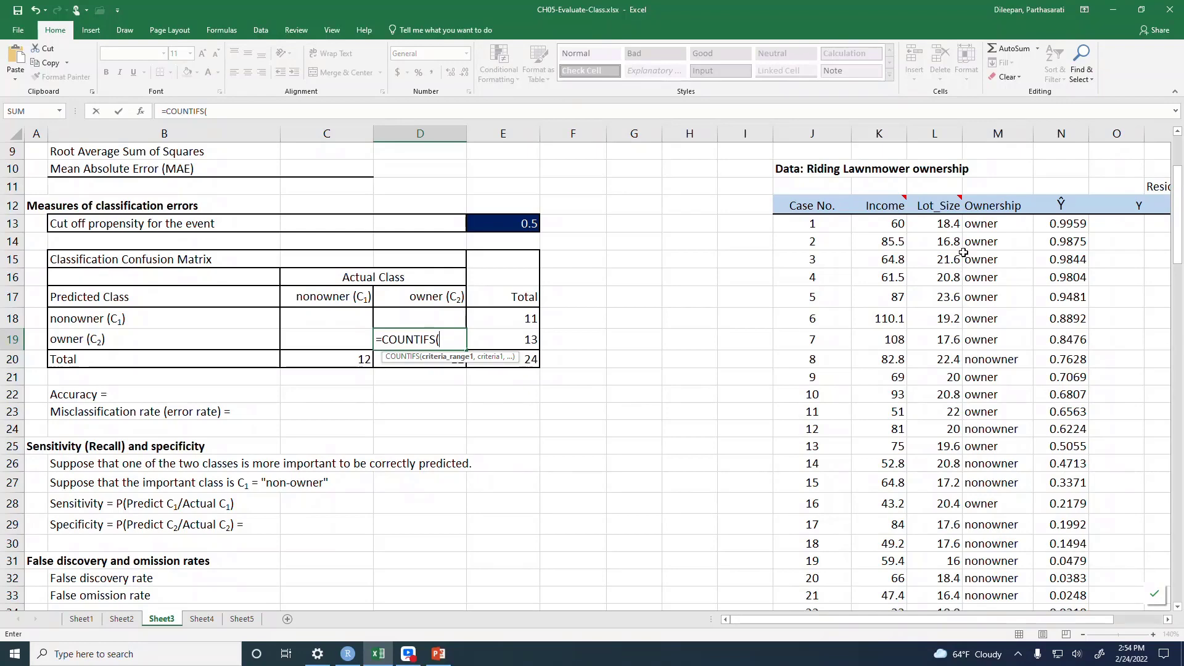
{"action": "left_click", "coordinate": [985, 217]}
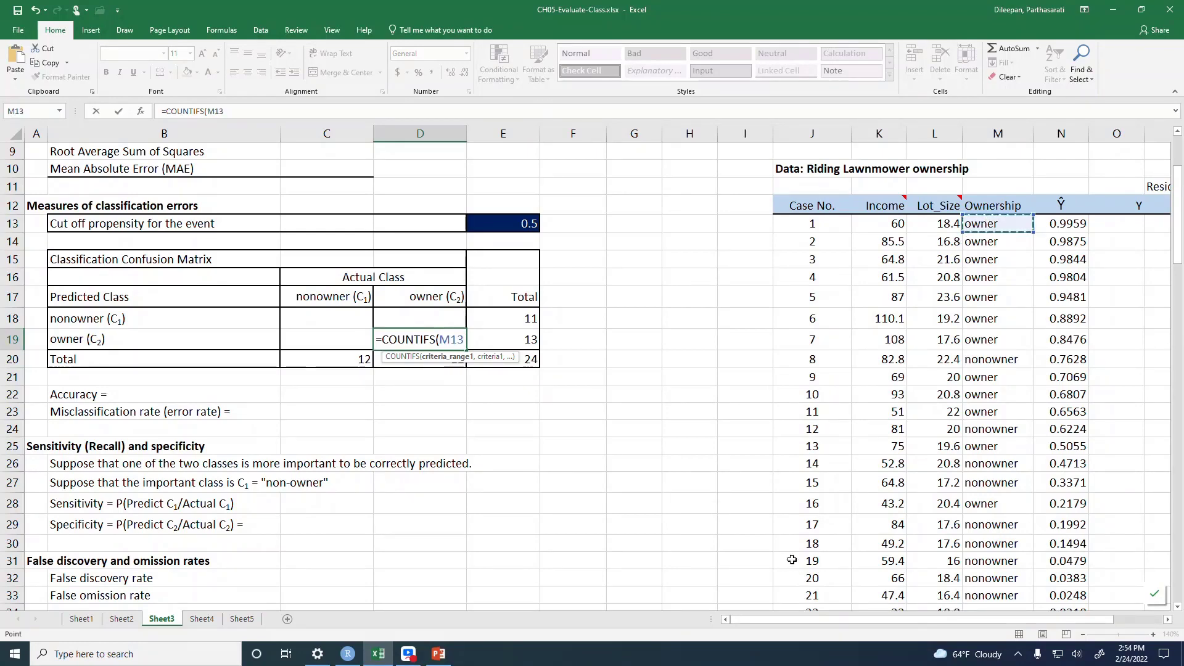
{"action": "key", "text": "ctrl+shift+Down"}
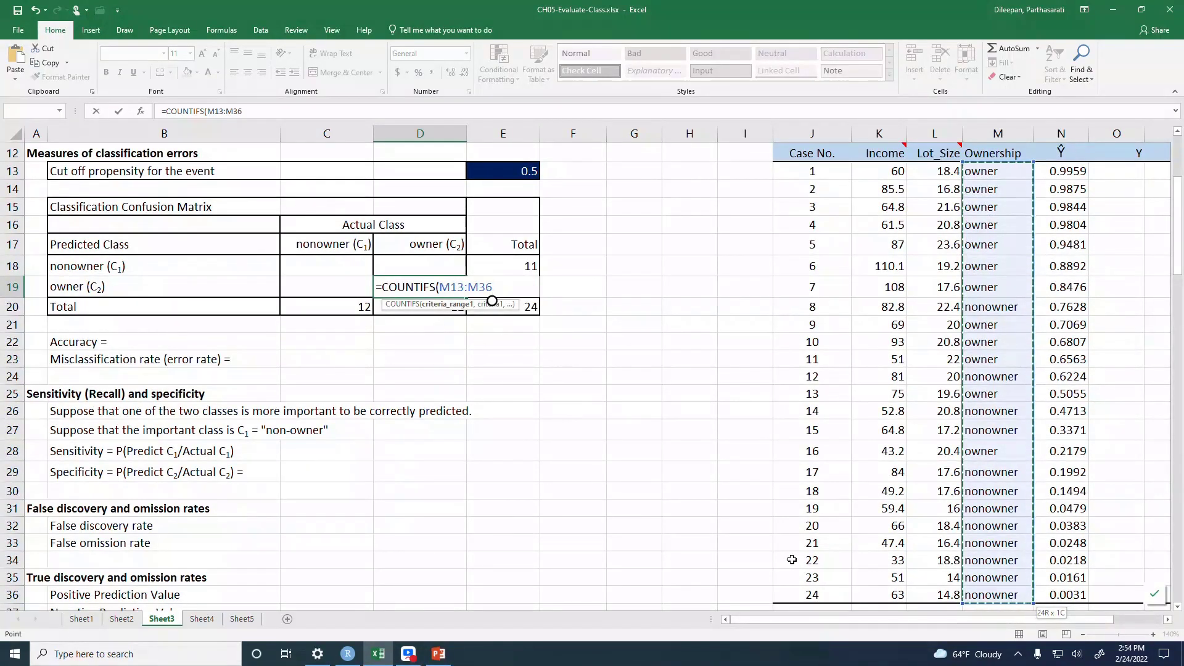
{"action": "type", "text": ",\"owner"}
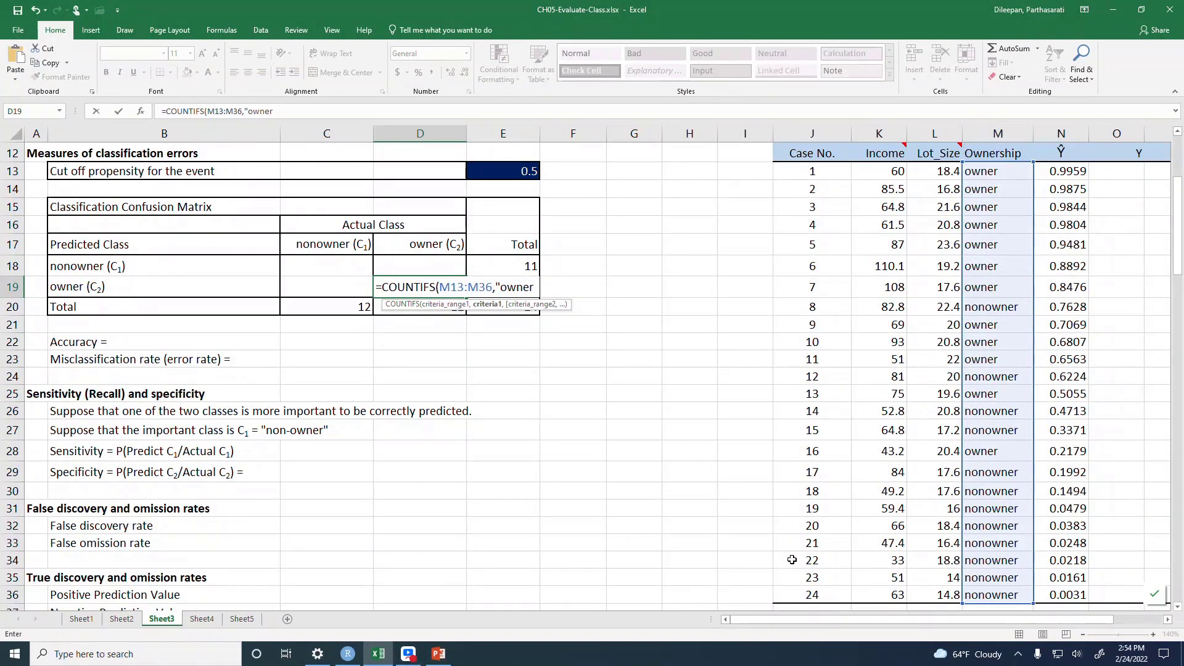
{"action": "type", "text": "\","}
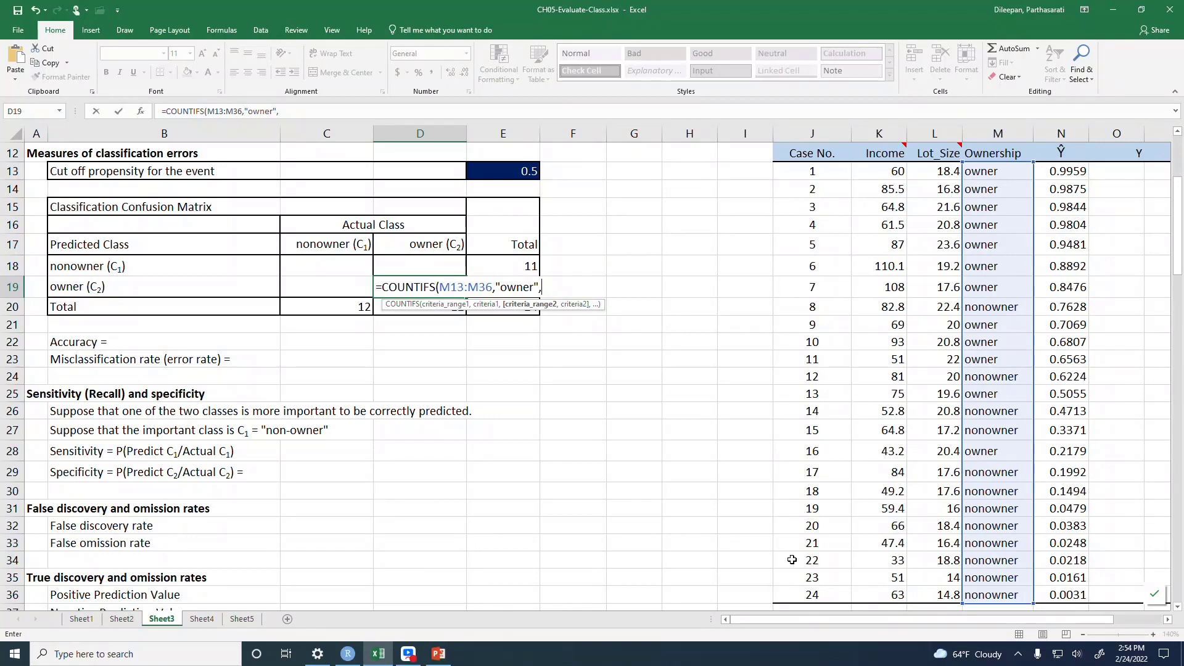
{"action": "left_click", "coordinate": [1060, 175]}
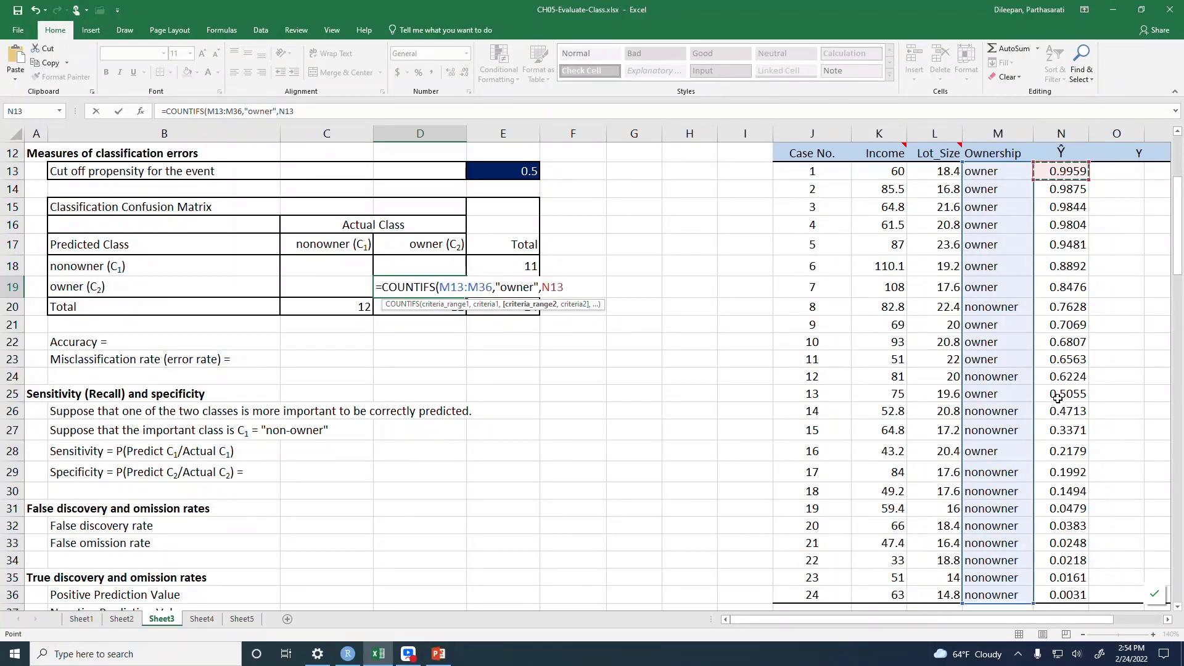
{"action": "left_click", "coordinate": [1061, 596], "text": "shift"}
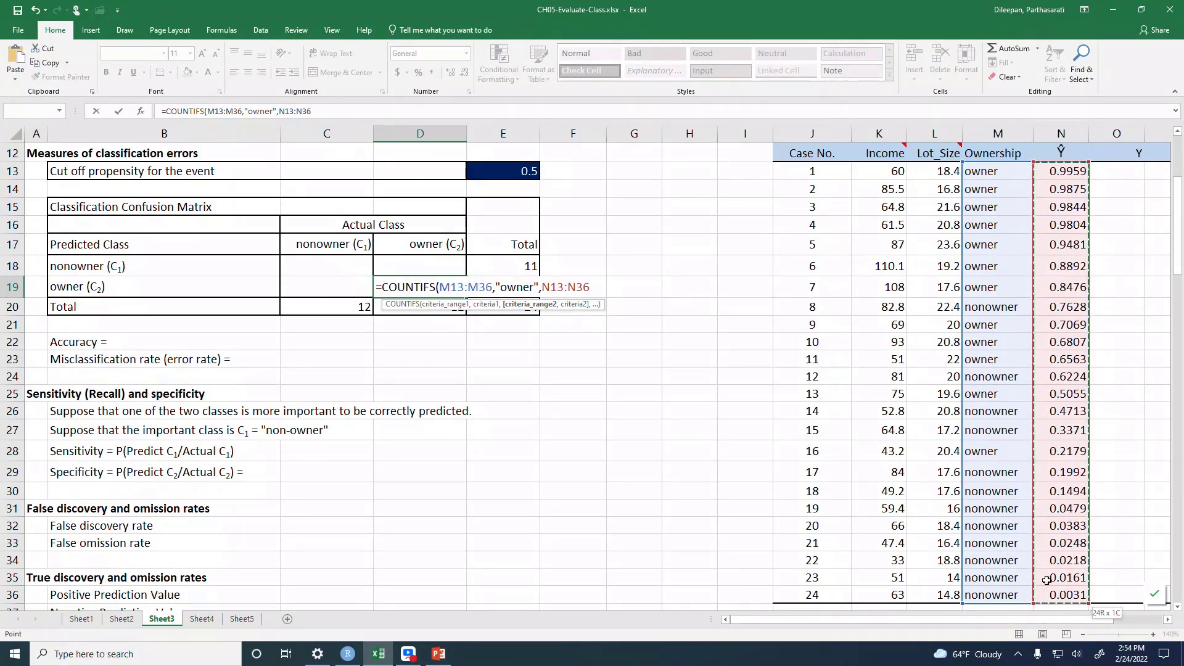
{"action": "type", "text": ","}
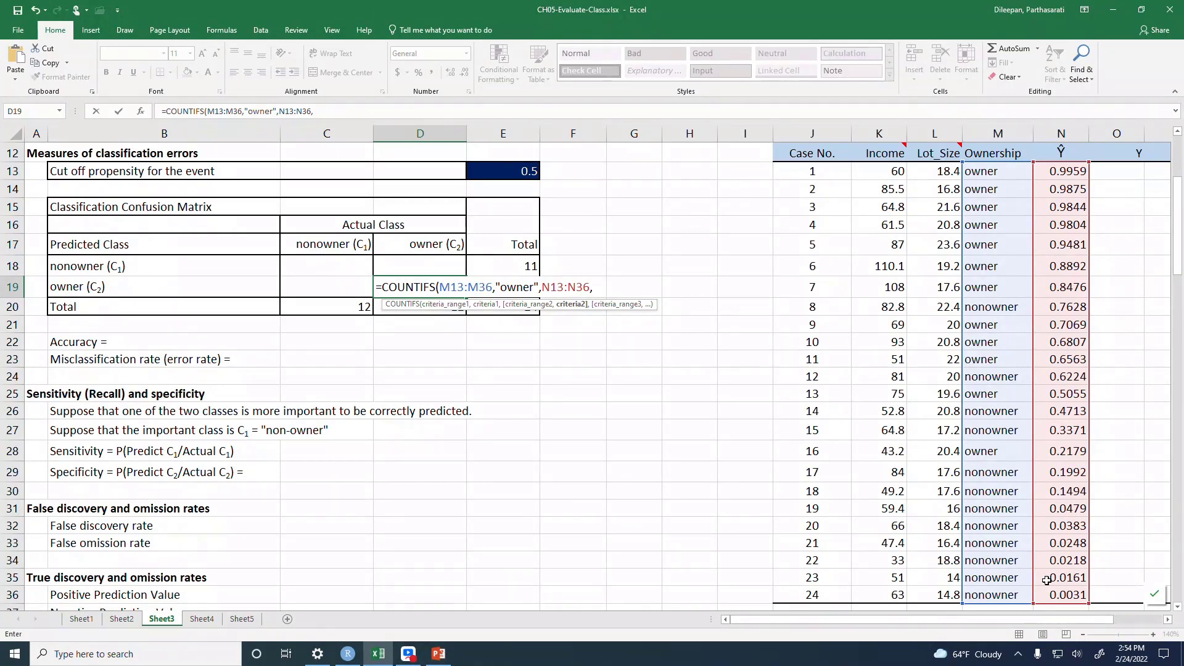
{"action": "type", "text": "\">\"&"}
{"action": "left_click", "coordinate": [488, 169]}
{"action": "type", "text": ")"}
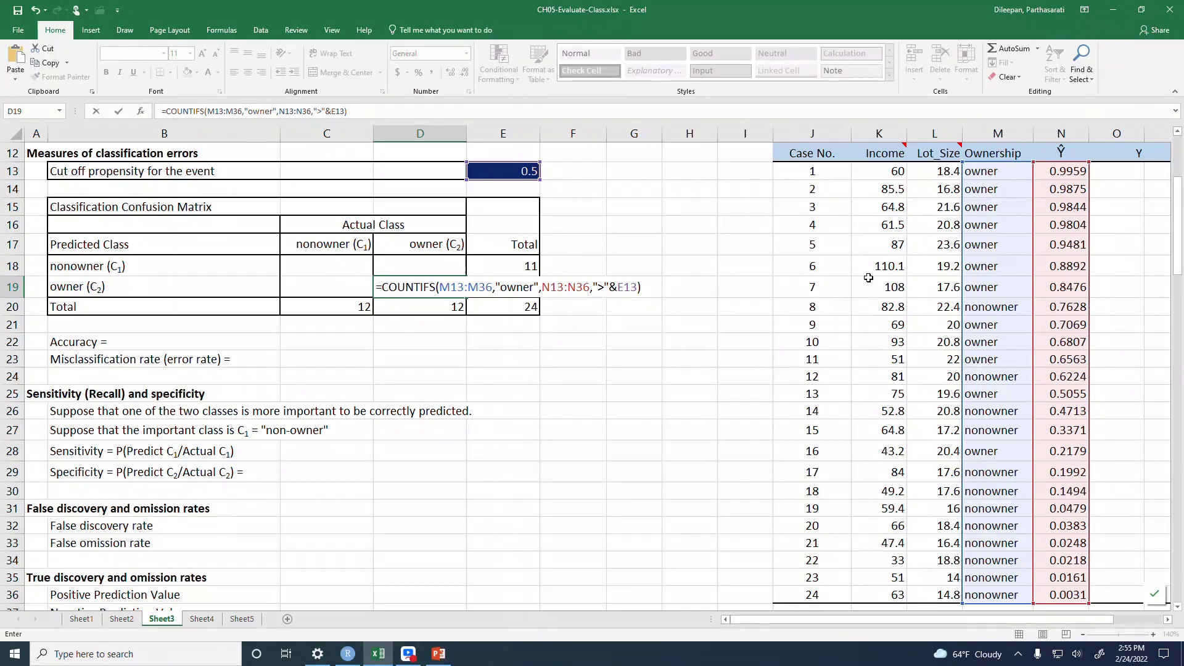
{"action": "key", "text": "Return"}
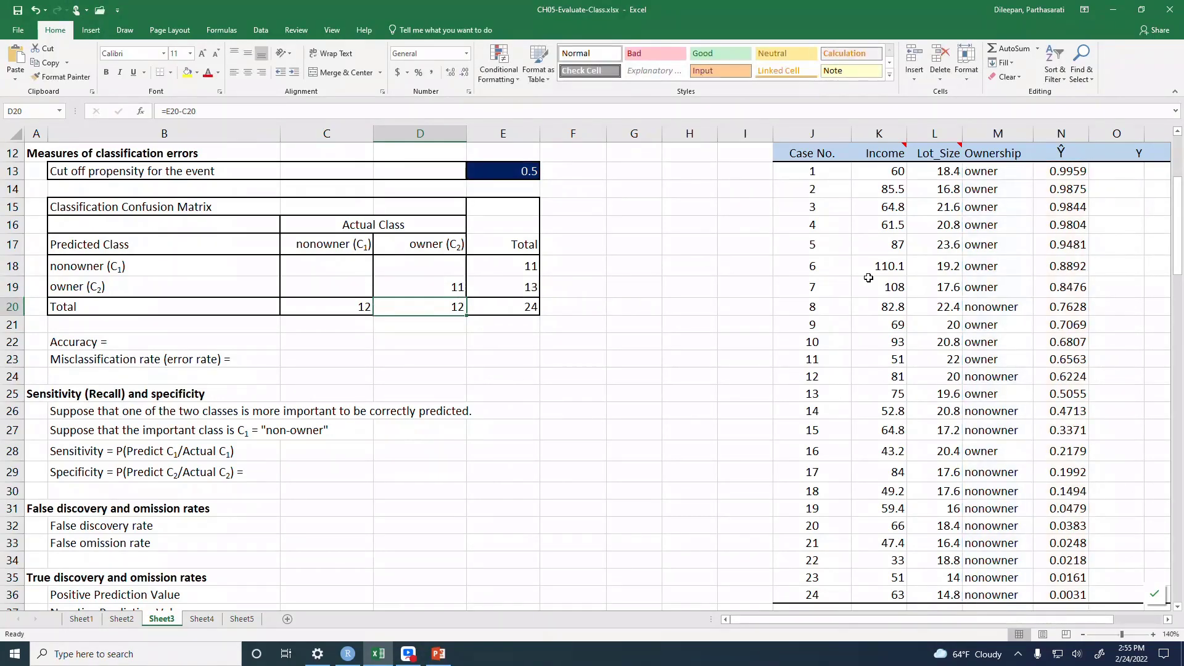
Enter =D20-D19 in D18 to calculate the actual owners predicted as nonowner.
{"action": "key", "text": "Up"}
{"action": "key", "text": "Up"}
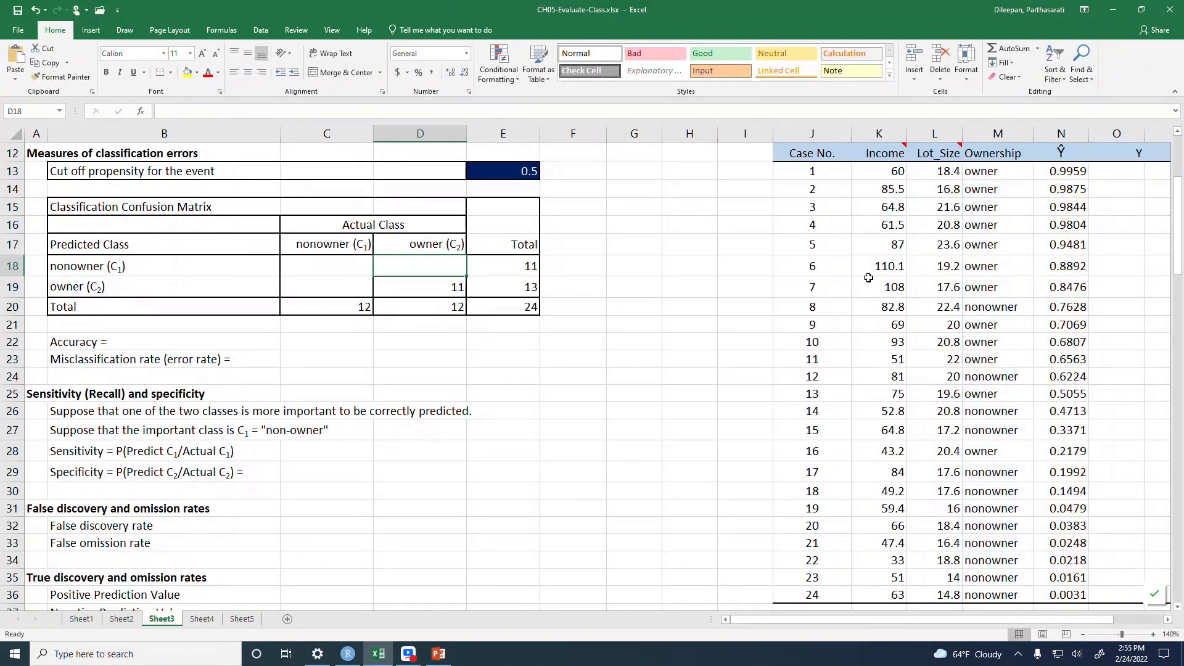
{"action": "type", "text": "="}
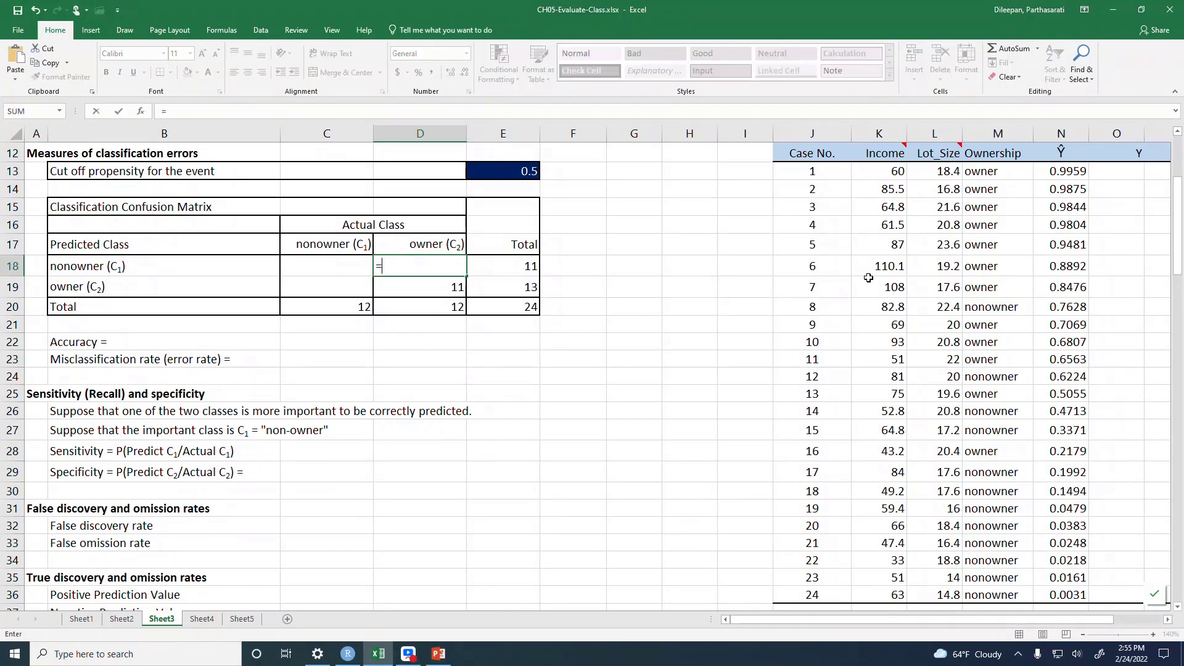
{"action": "key", "text": "Down"}
{"action": "key", "text": "Down"}
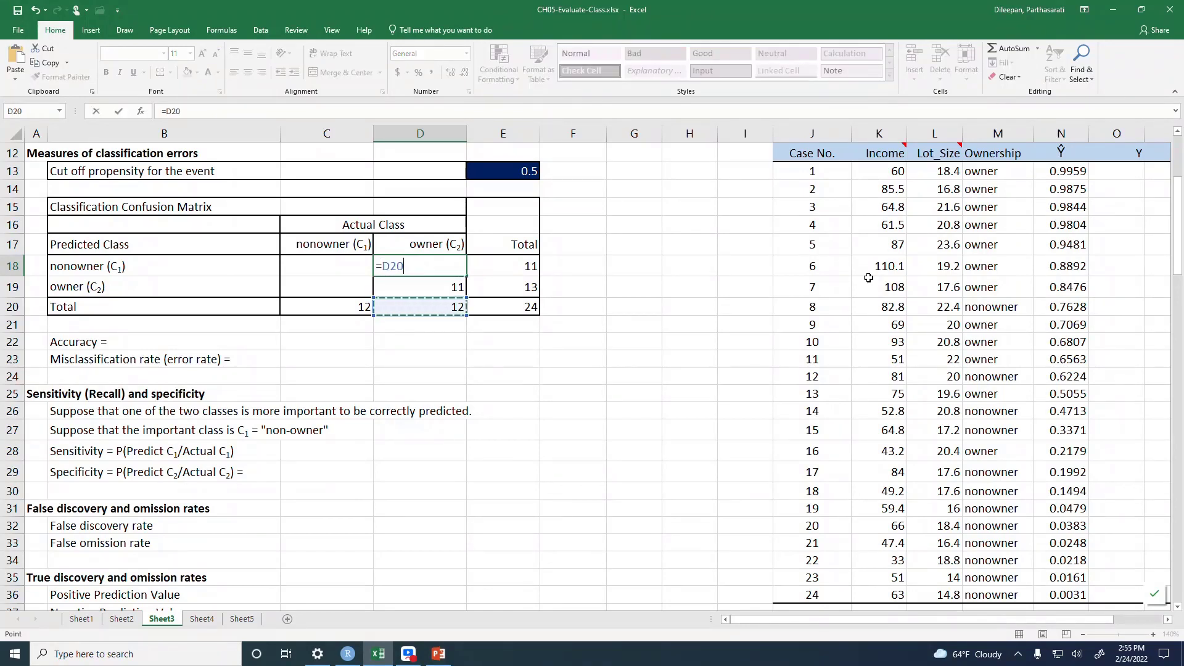
{"action": "type", "text": "-"}
{"action": "key", "text": "Down"}
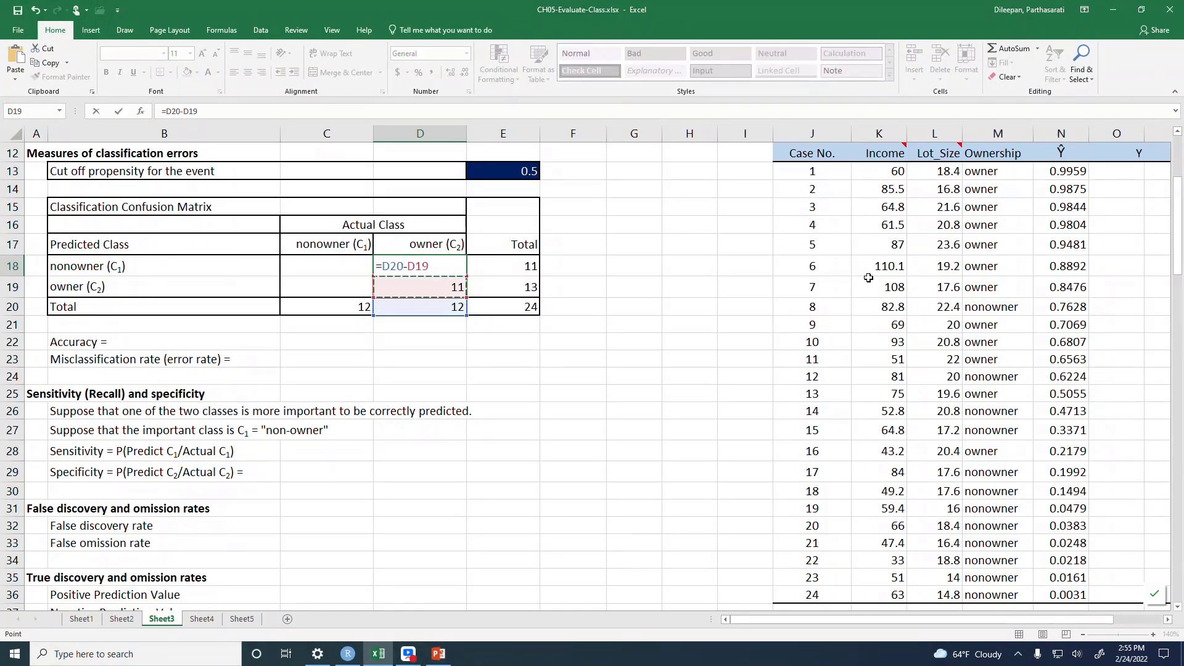
{"action": "key", "text": "Return"}
Enter =E18-D18 in C18 to calculate the actual nonowners predicted as nonowner.
{"action": "key", "text": "Up"}
{"action": "key", "text": "Left"}
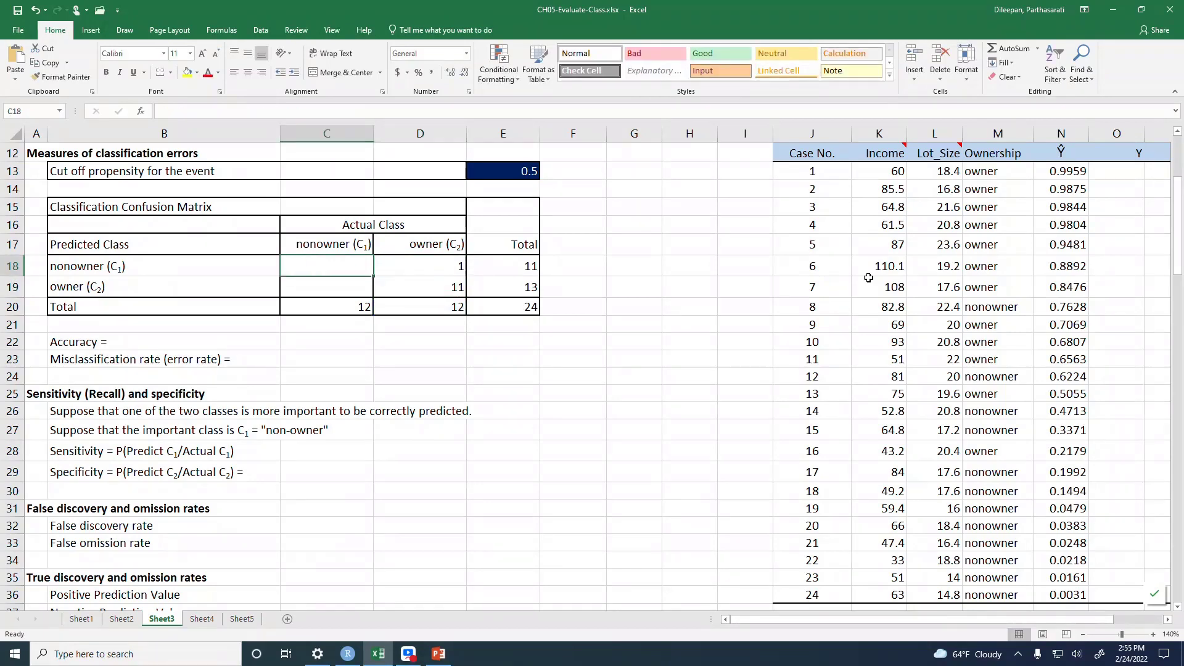
{"action": "type", "text": "="}
{"action": "key", "text": "Right"}
{"action": "key", "text": "Right"}
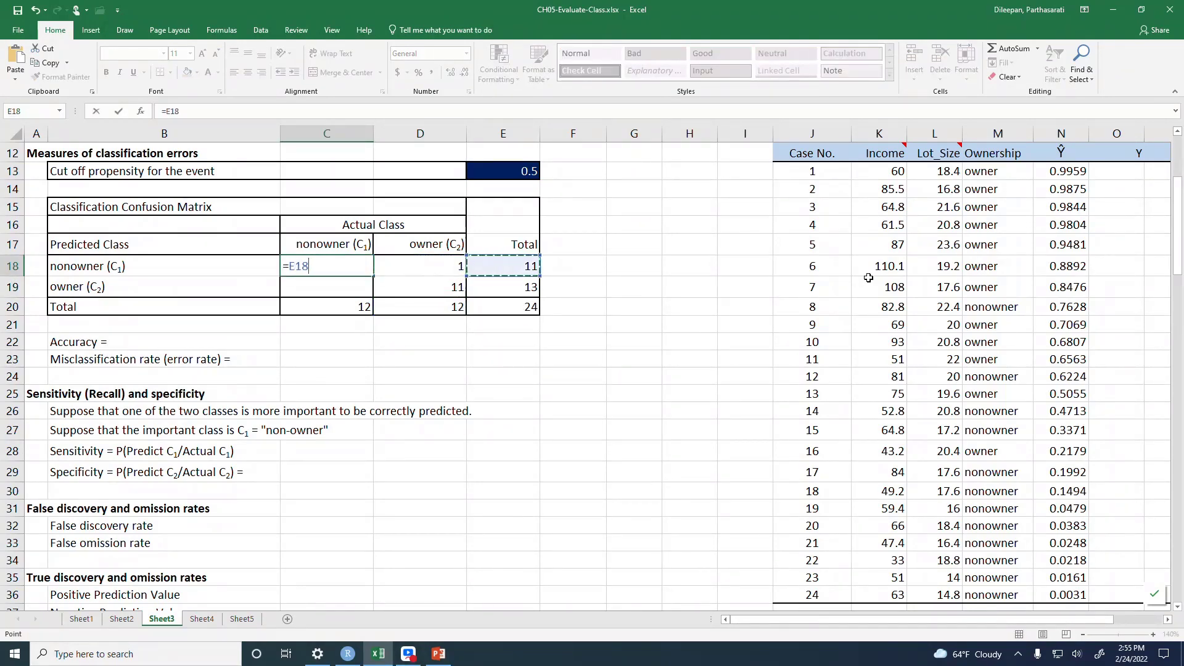
{"action": "type", "text": "-"}
{"action": "key", "text": "Right"}
{"action": "key", "text": "Return"}
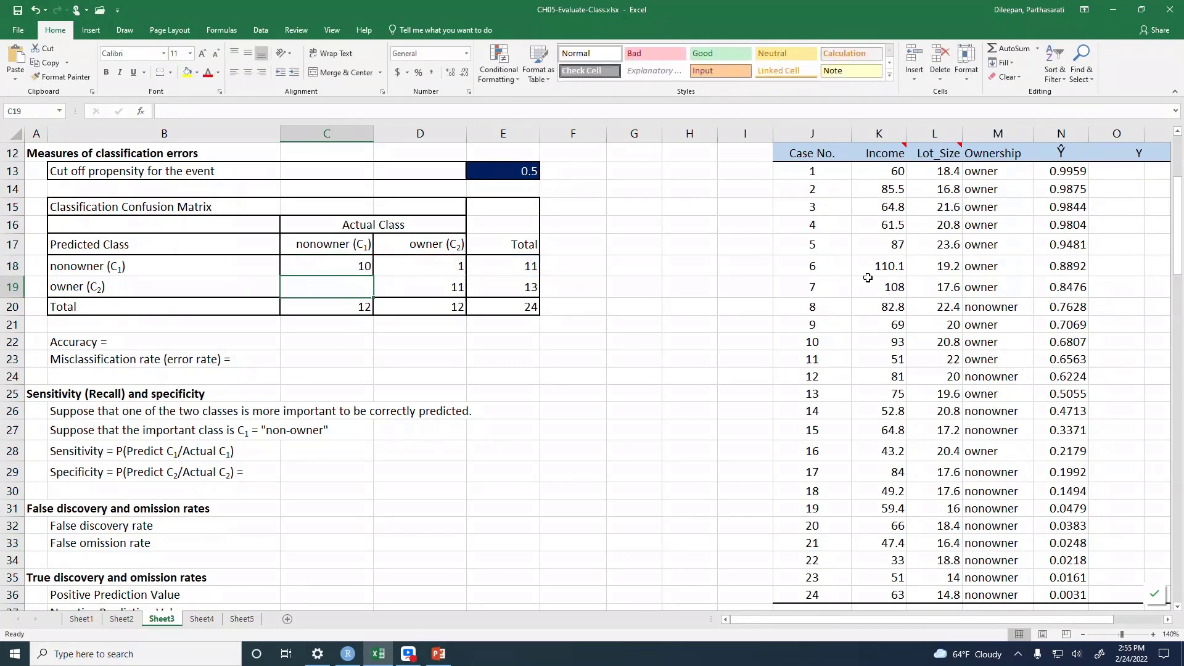
Enter =C20-C18 in C19 to calculate the actual nonowners predicted as owner.
{"action": "type", "text": "="}
{"action": "key", "text": "Down"}
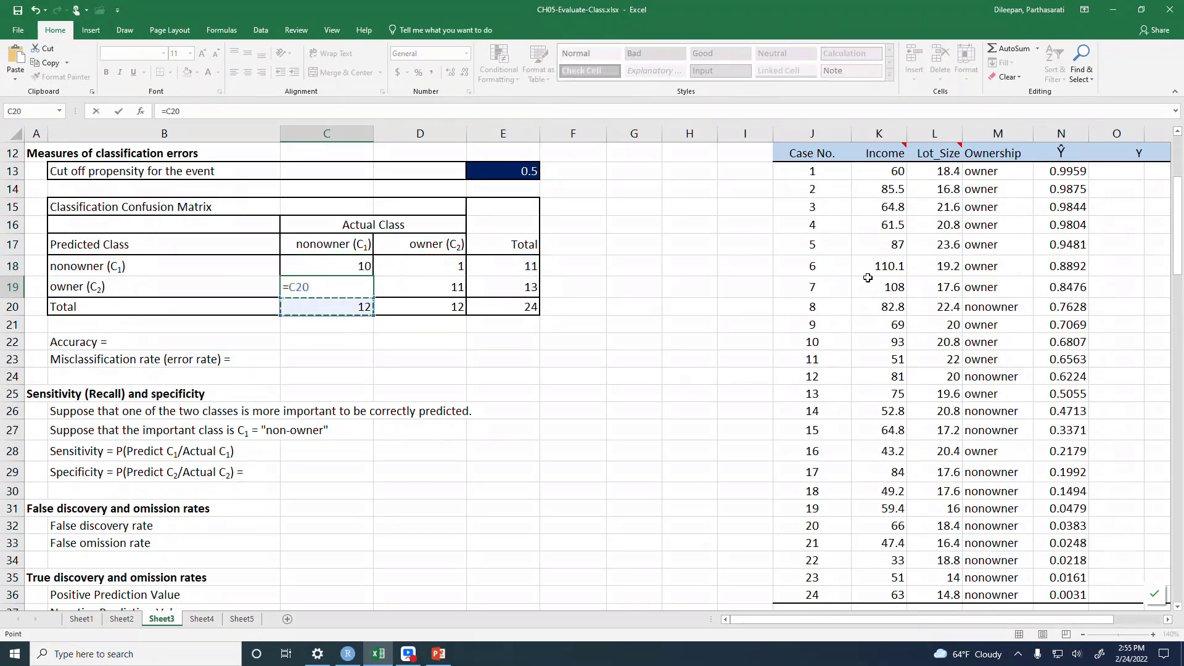
{"action": "type", "text": "-"}
{"action": "key", "text": "Up"}
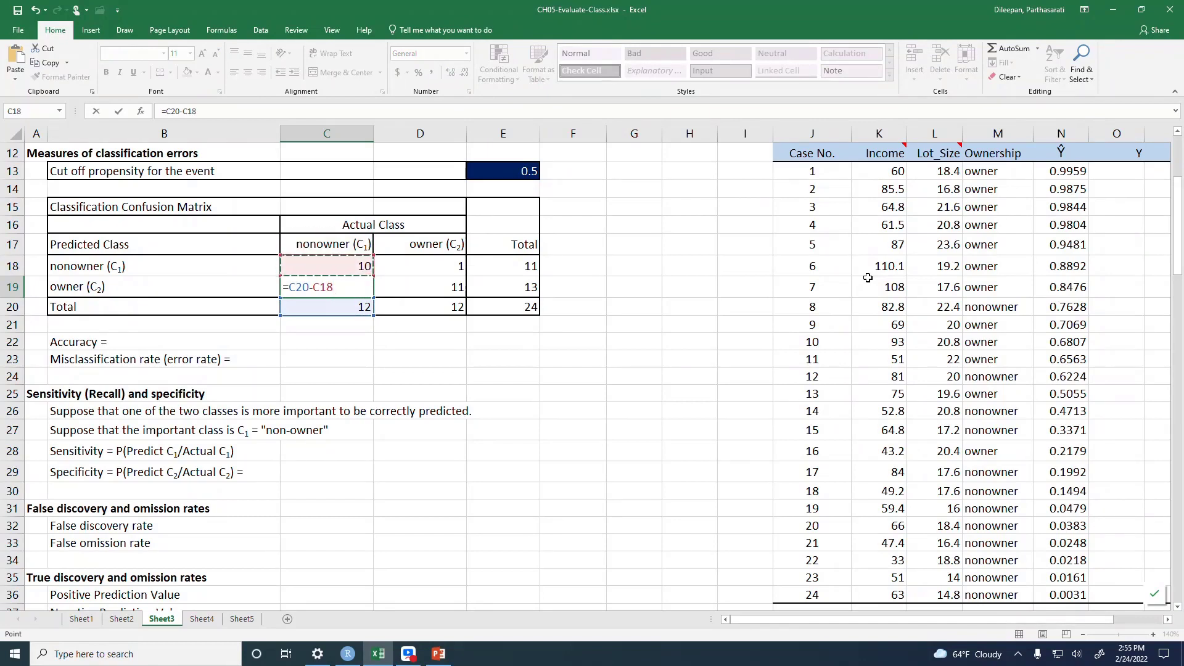
{"action": "key", "text": "Return"}
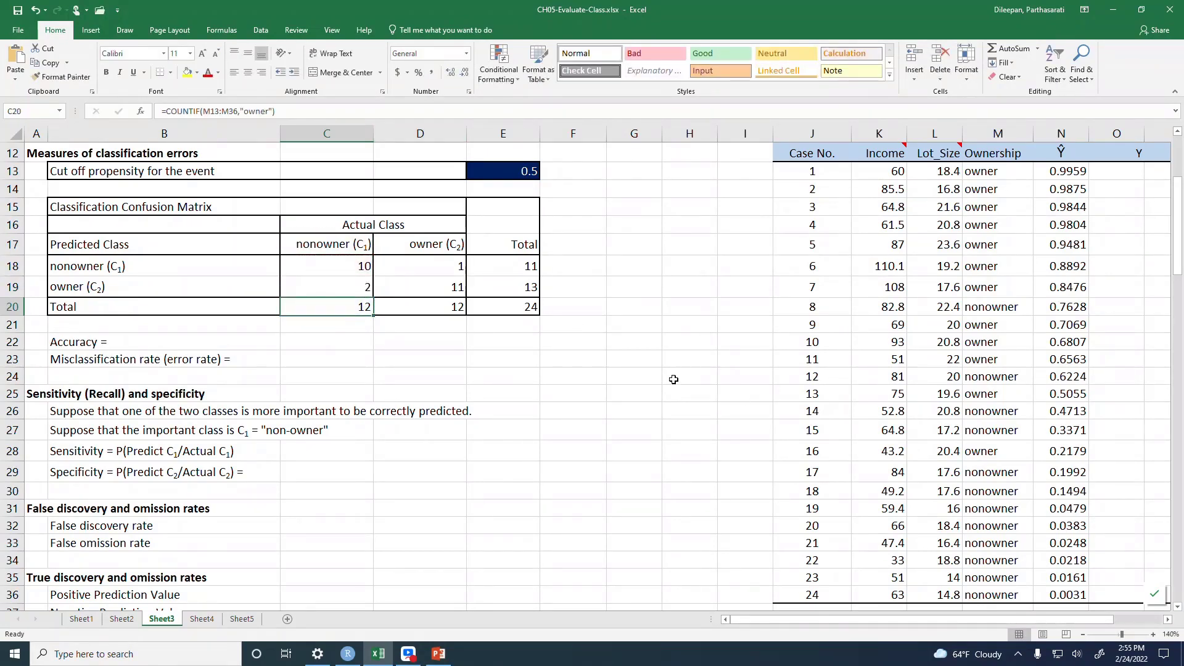
Calculate the accuracy in C22 with =(C18+D19)/E20, dividing the correctly classified cases by the overall total.
{"action": "left_click", "coordinate": [319, 344]}
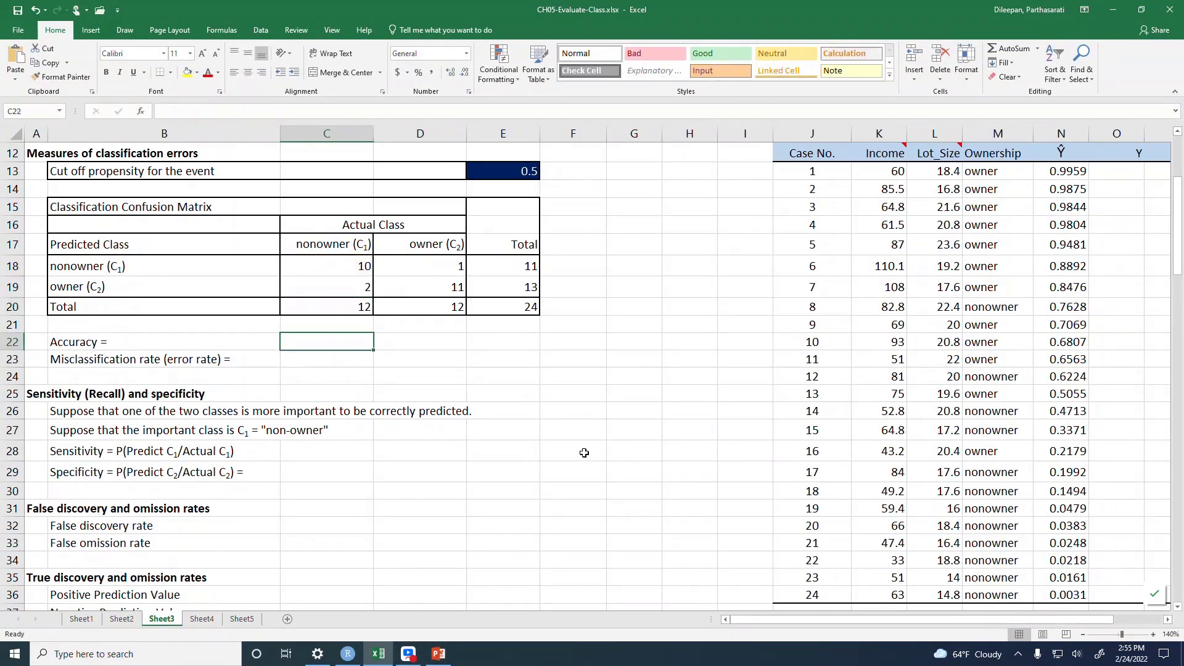
{"action": "type", "text": "=("}
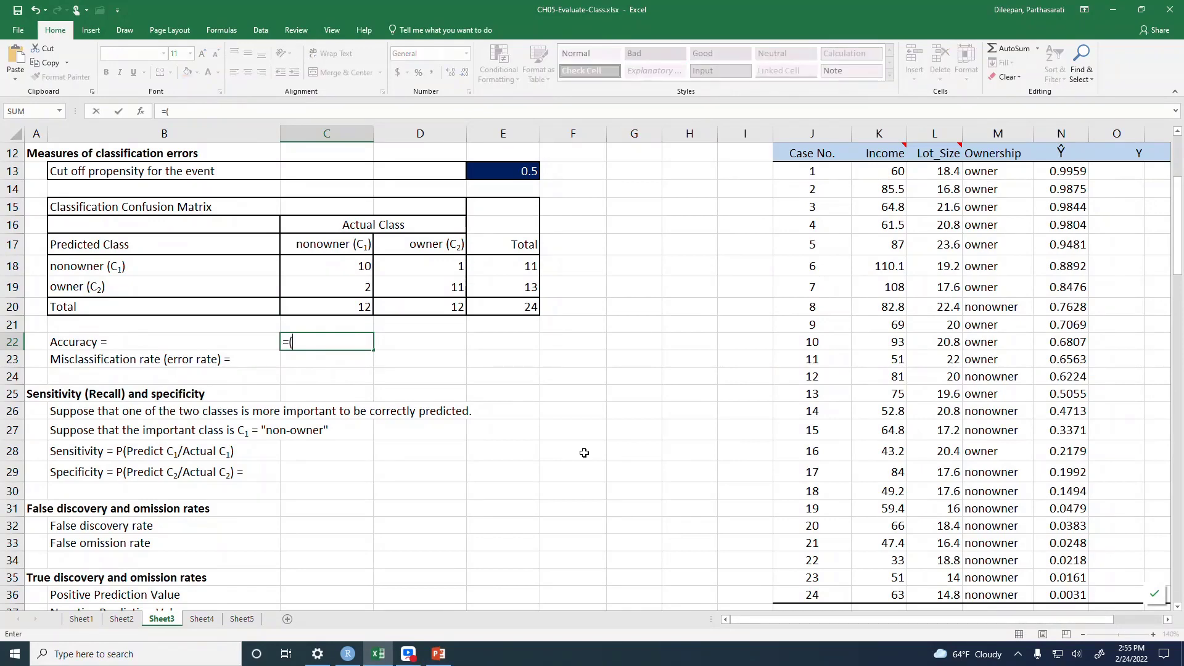
{"action": "scroll", "coordinate": [580, 454], "scroll_direction": "up", "scroll_amount": 1}
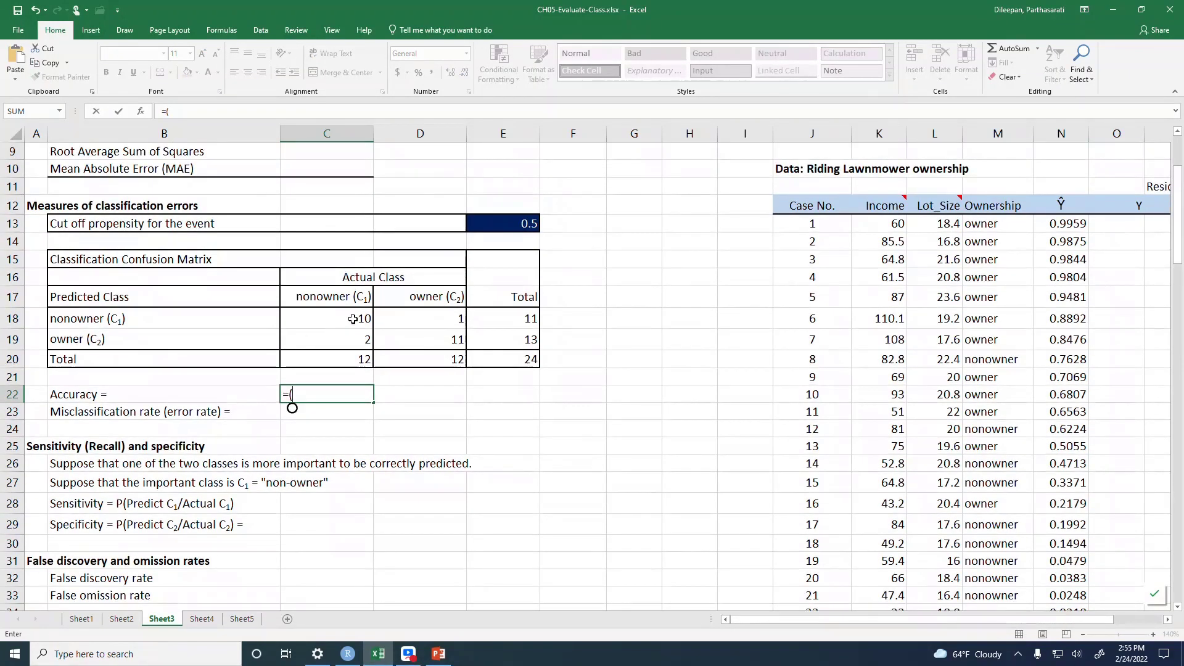
{"action": "left_click", "coordinate": [336, 313]}
{"action": "type", "text": "+"}
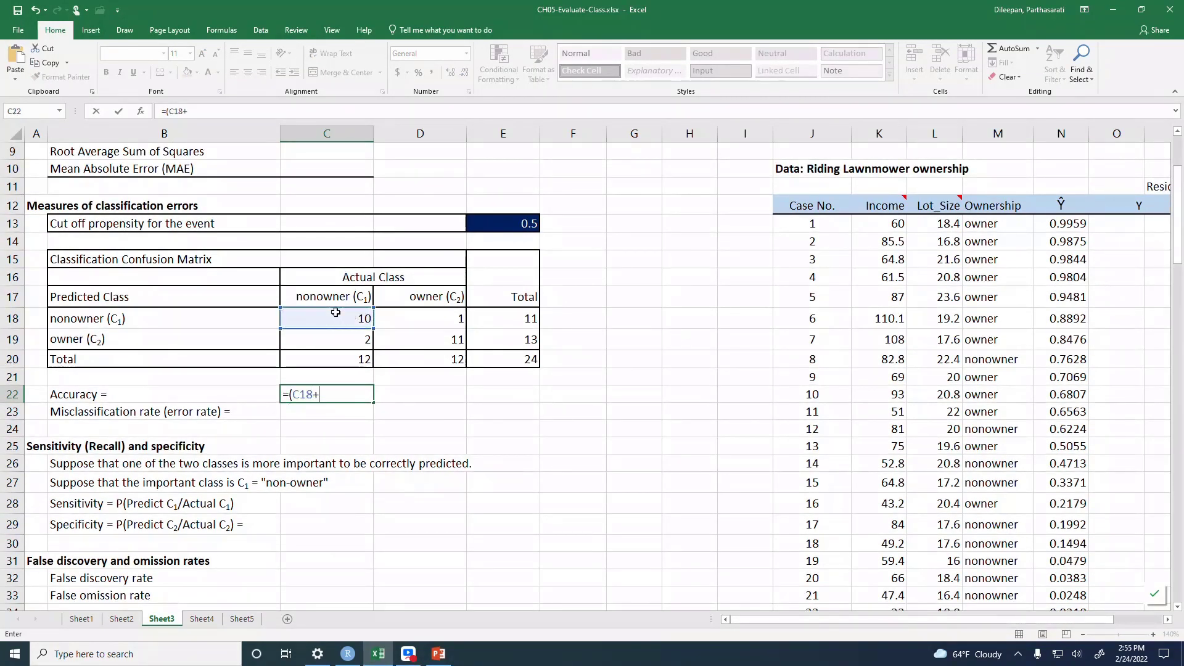
{"action": "left_click", "coordinate": [447, 341]}
{"action": "type", "text": ")/"}
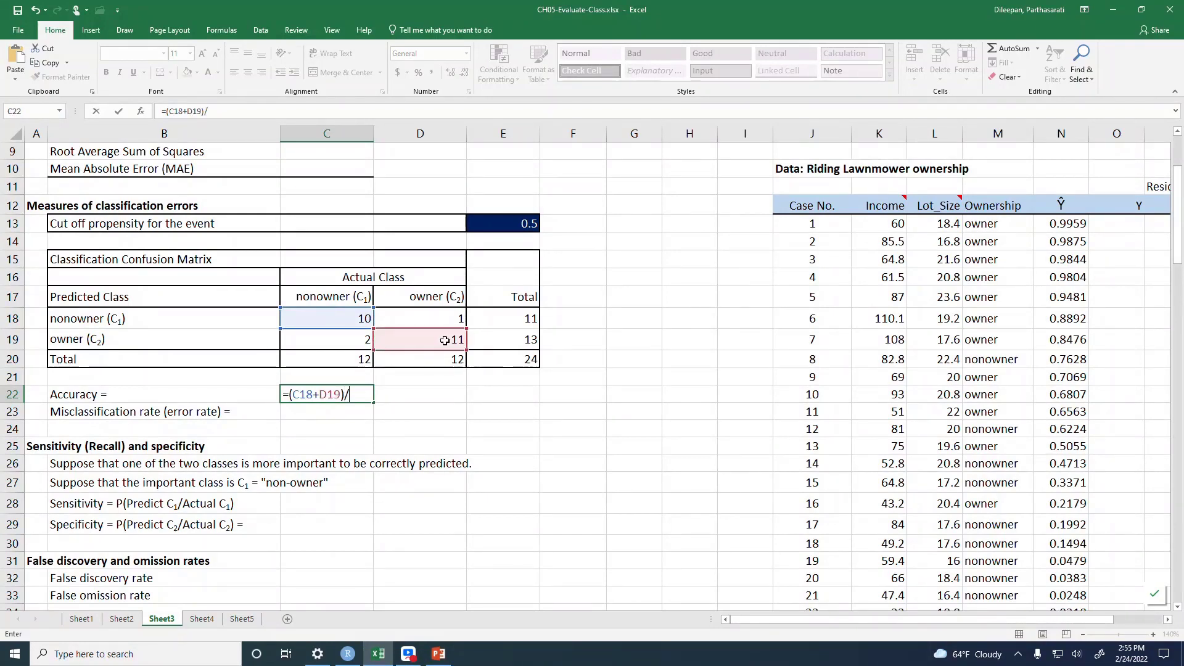
{"action": "left_click", "coordinate": [518, 359]}
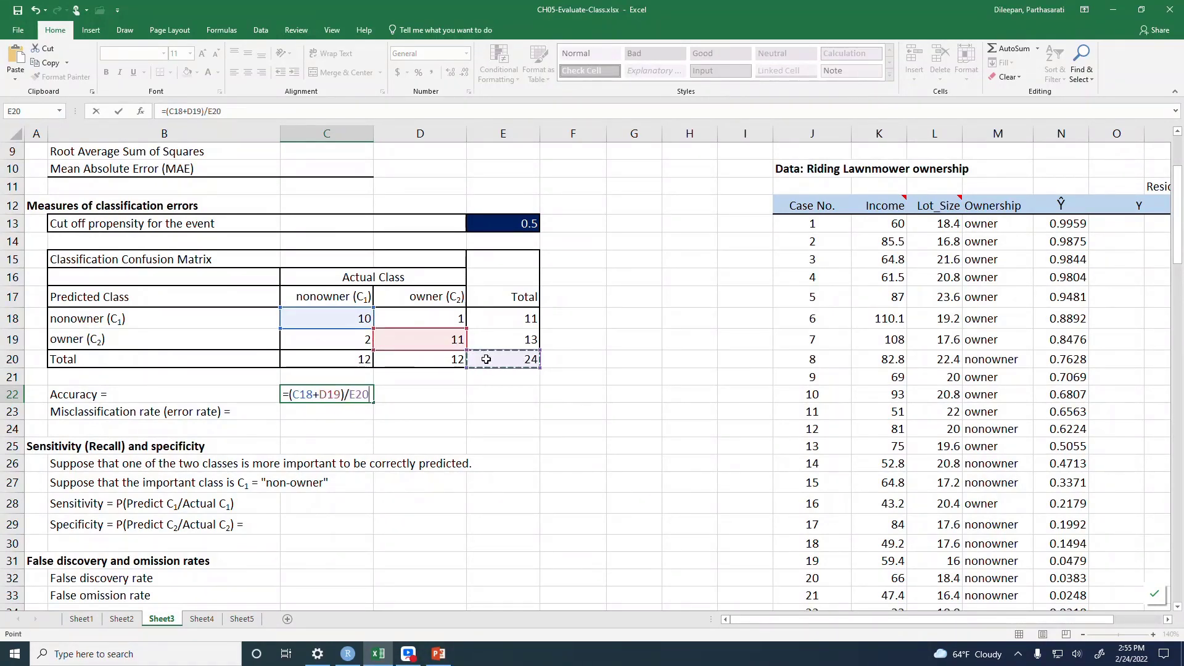
{"action": "key", "text": "Return"}
Calculate the misclassification rate in C23 with =(D18+C19)/E20, dividing the misclassified cases by the overall total.
{"action": "type", "text": "=("}
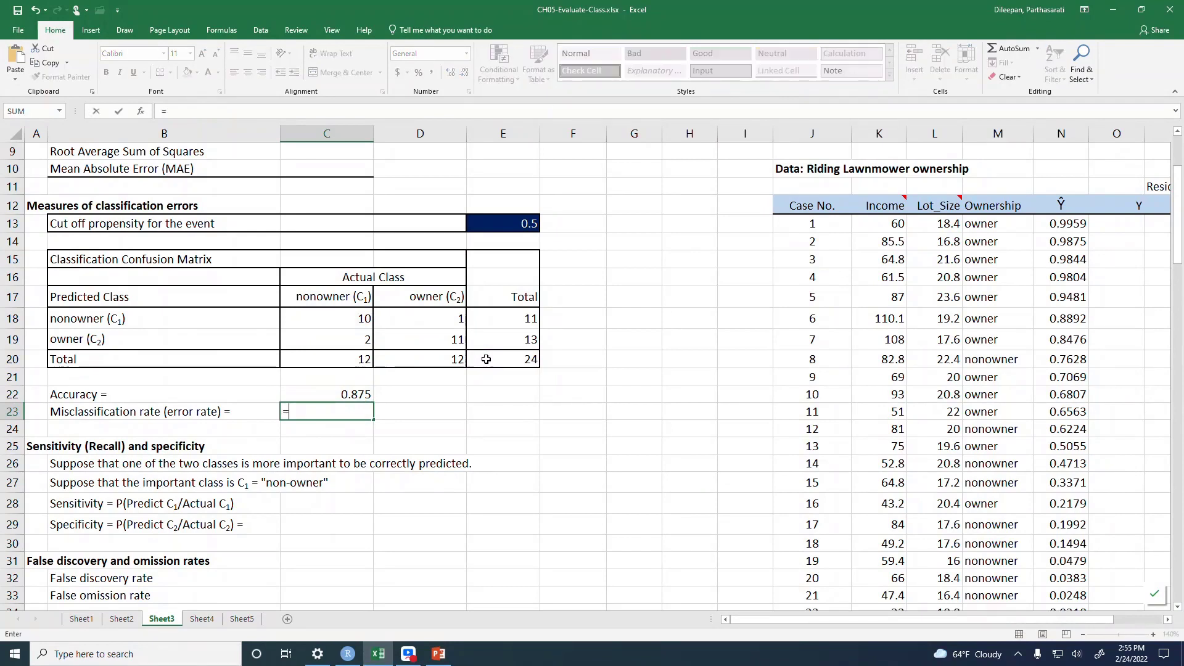
{"action": "left_click", "coordinate": [446, 316]}
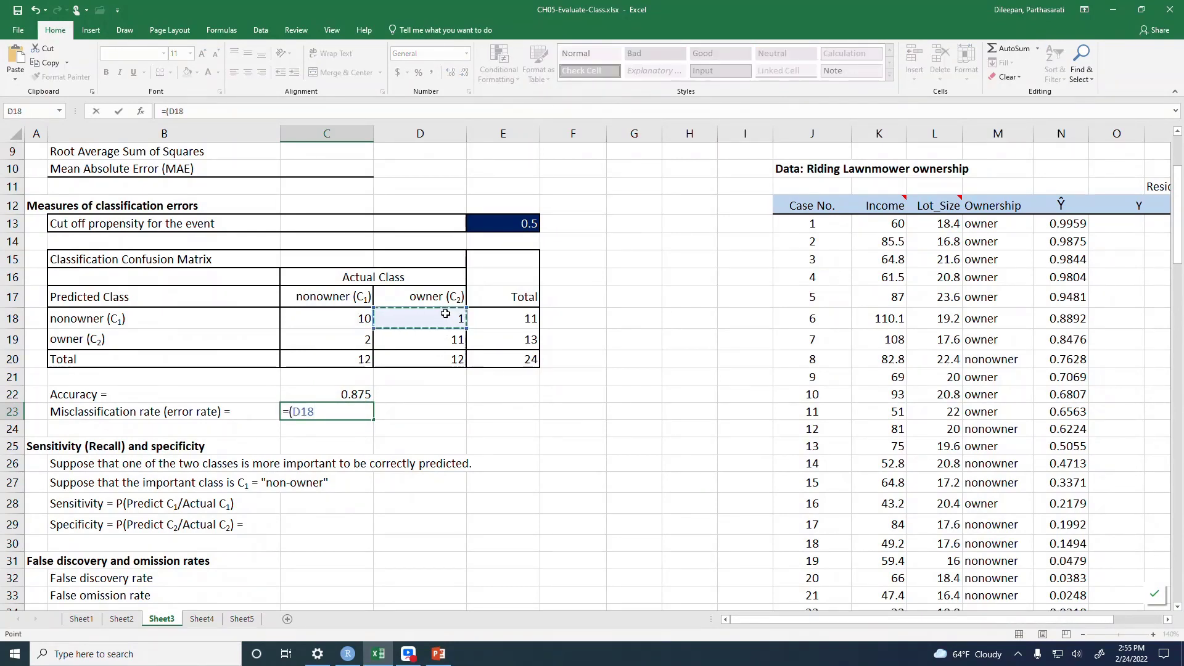
{"action": "type", "text": "+"}
{"action": "left_click", "coordinate": [329, 338]}
{"action": "type", "text": ")/"}
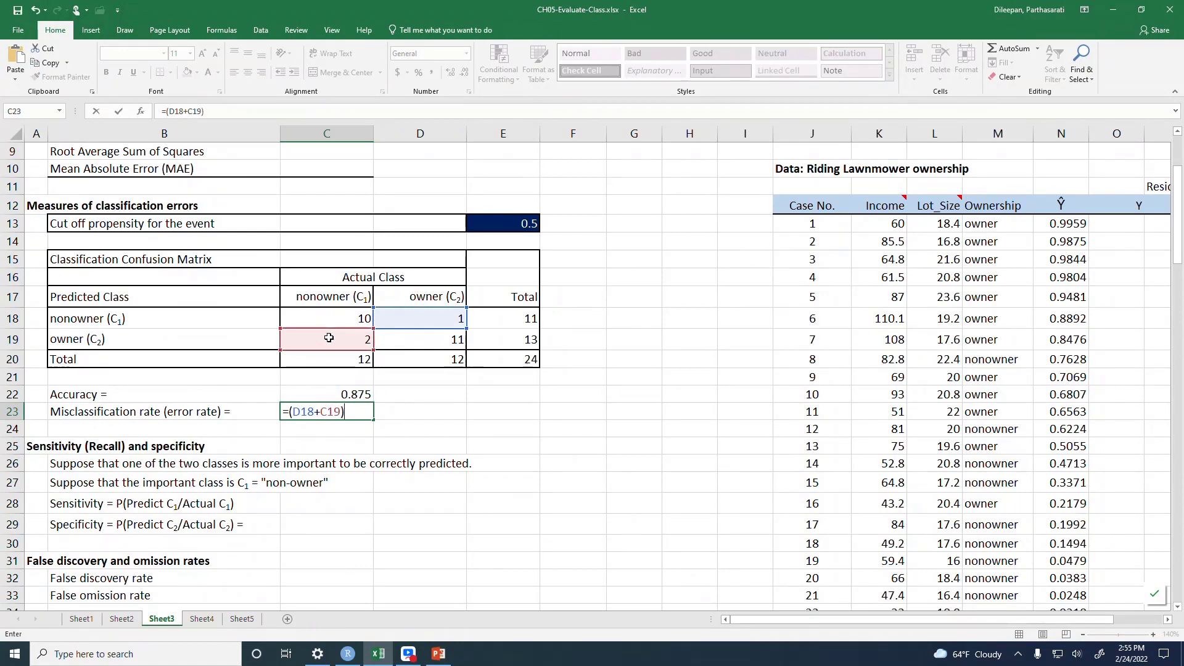
{"action": "left_click", "coordinate": [528, 363]}
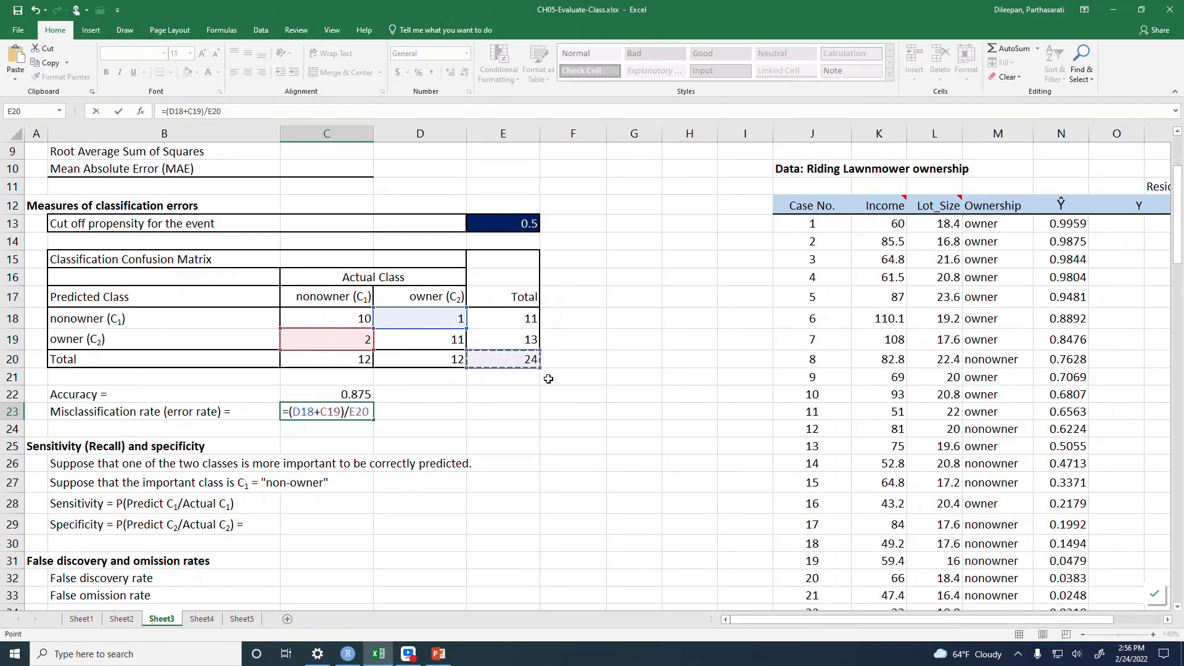
{"action": "key", "text": "Tab"}
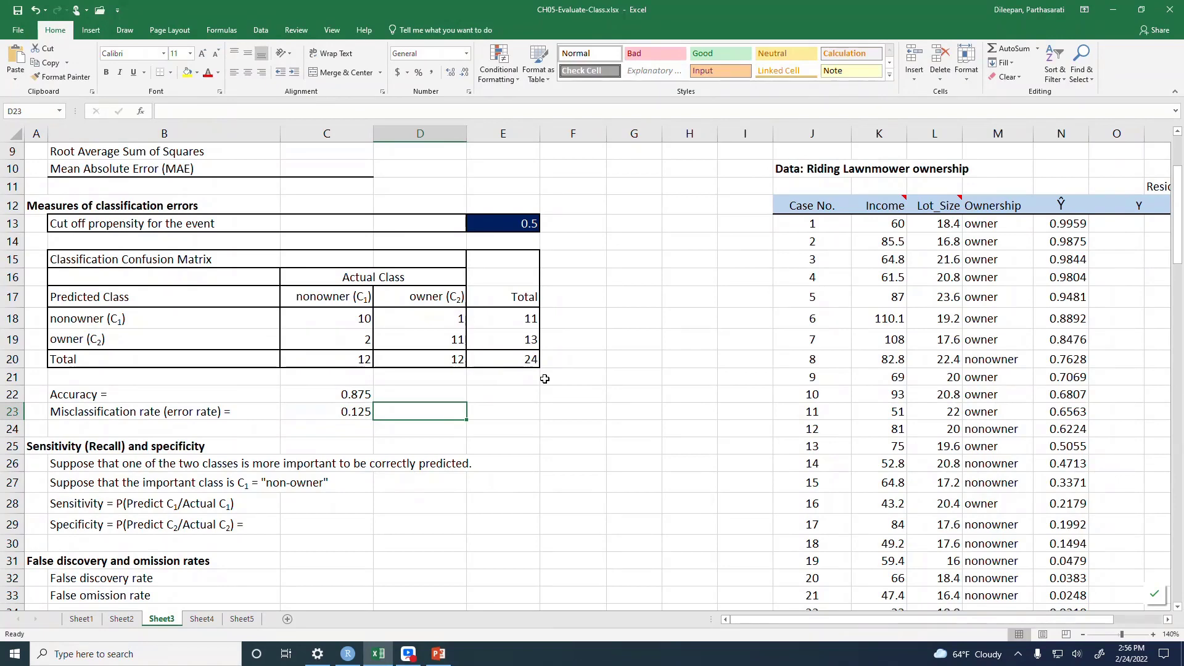
Enter =1-C22 in D23 to cross-check the misclassification rate against the accuracy.
{"action": "type", "text": "=1-"}
{"action": "key", "text": "Up"}
{"action": "key", "text": "Left"}
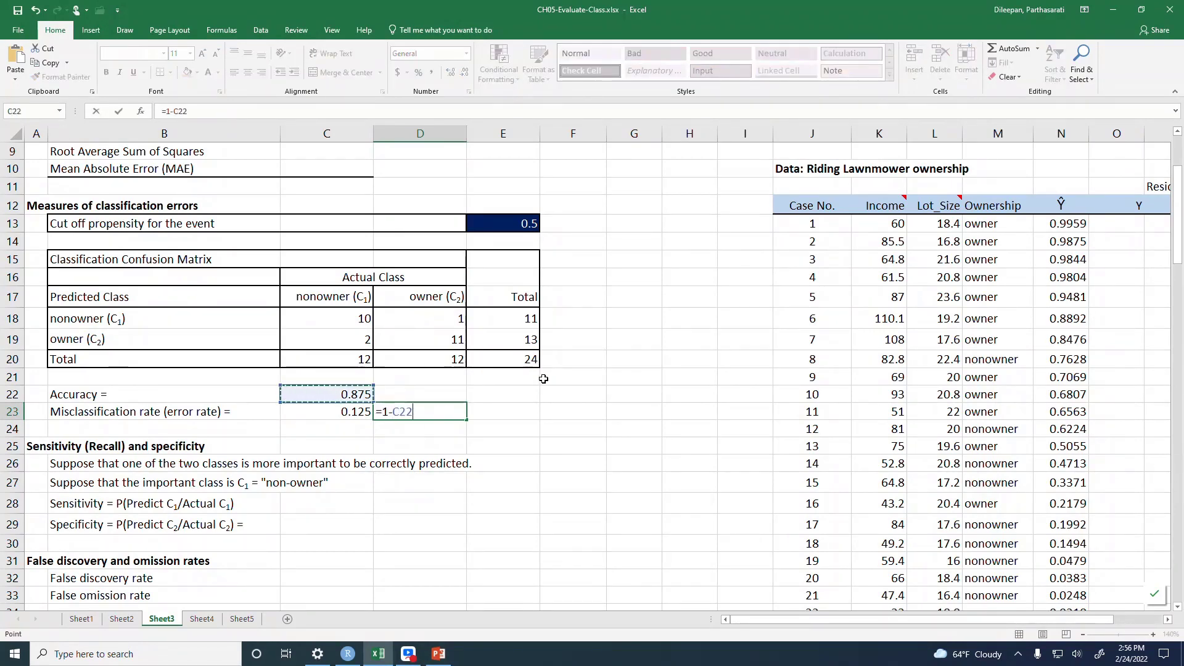
{"action": "key", "text": "Return"}
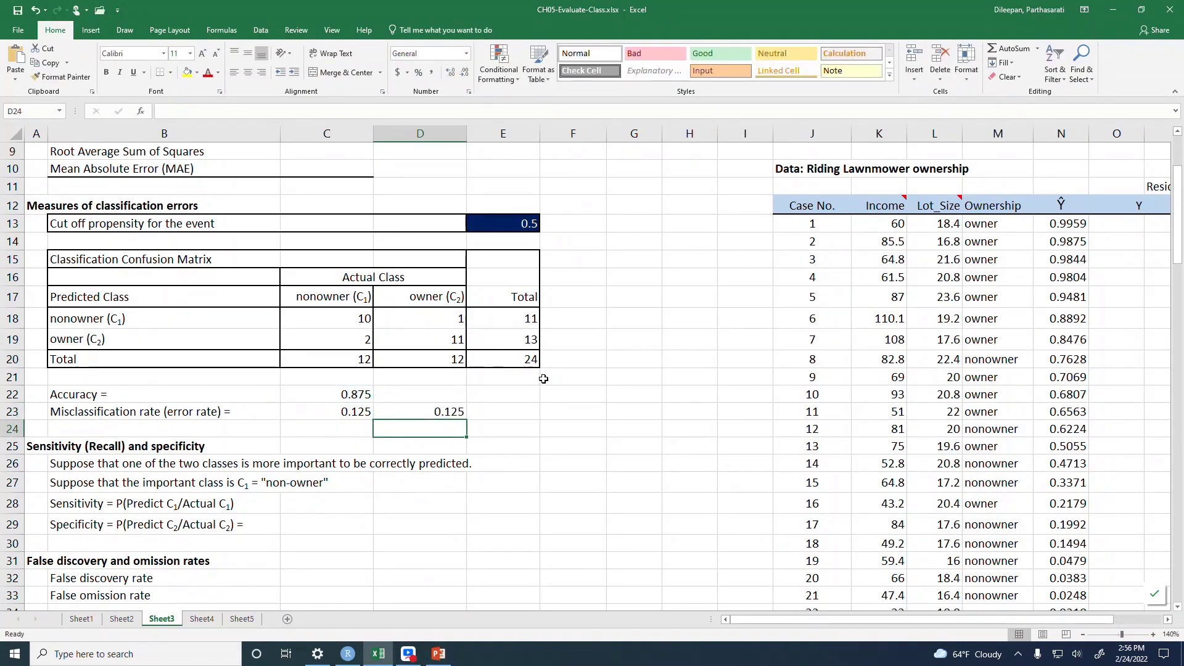